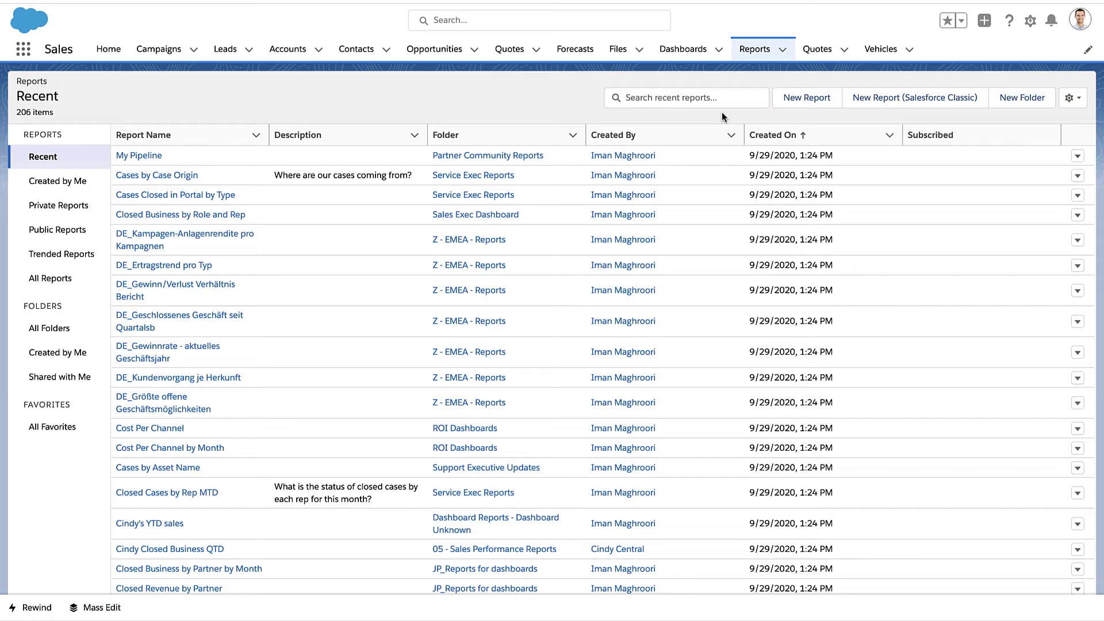
Step: Create a new report from the Opportunities report type, found by searching 'oppo'
click(803, 112)
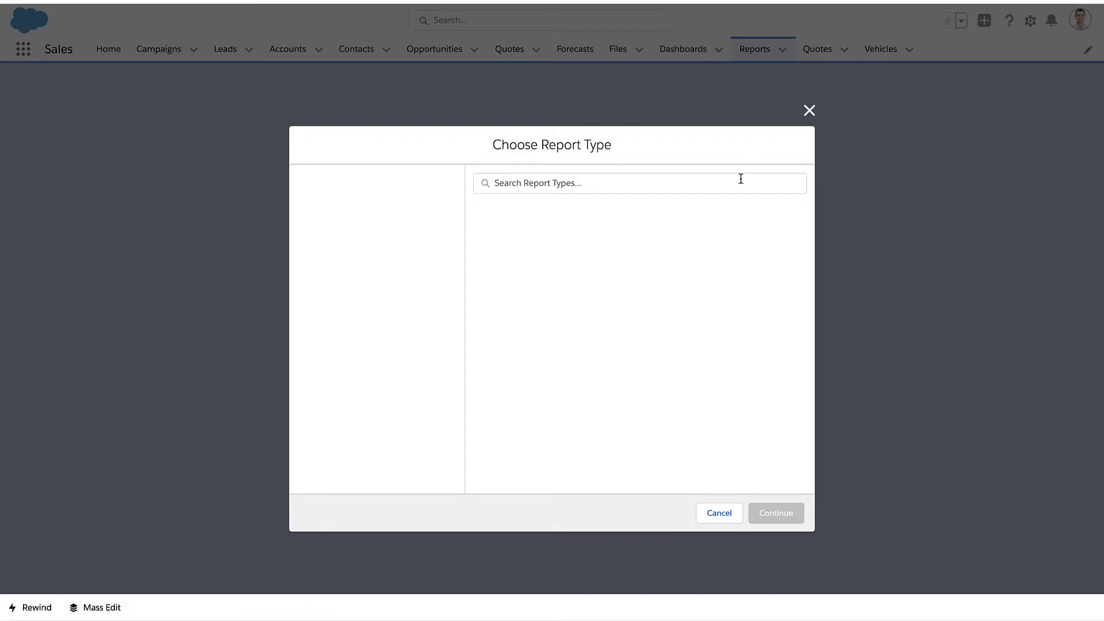
click(702, 185)
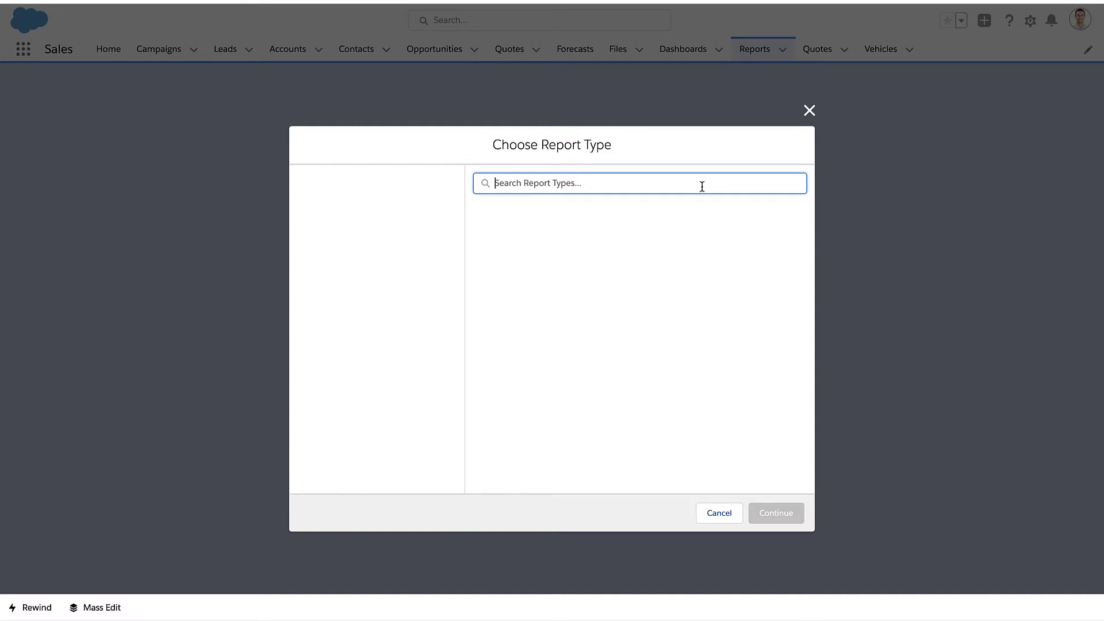
text(oppo)
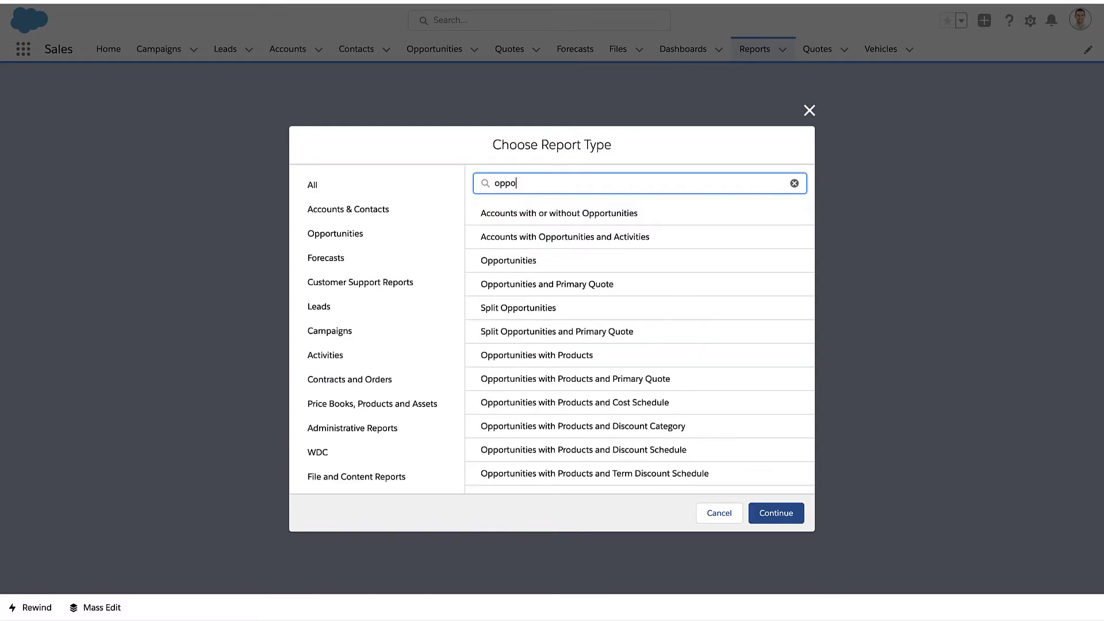
click(658, 261)
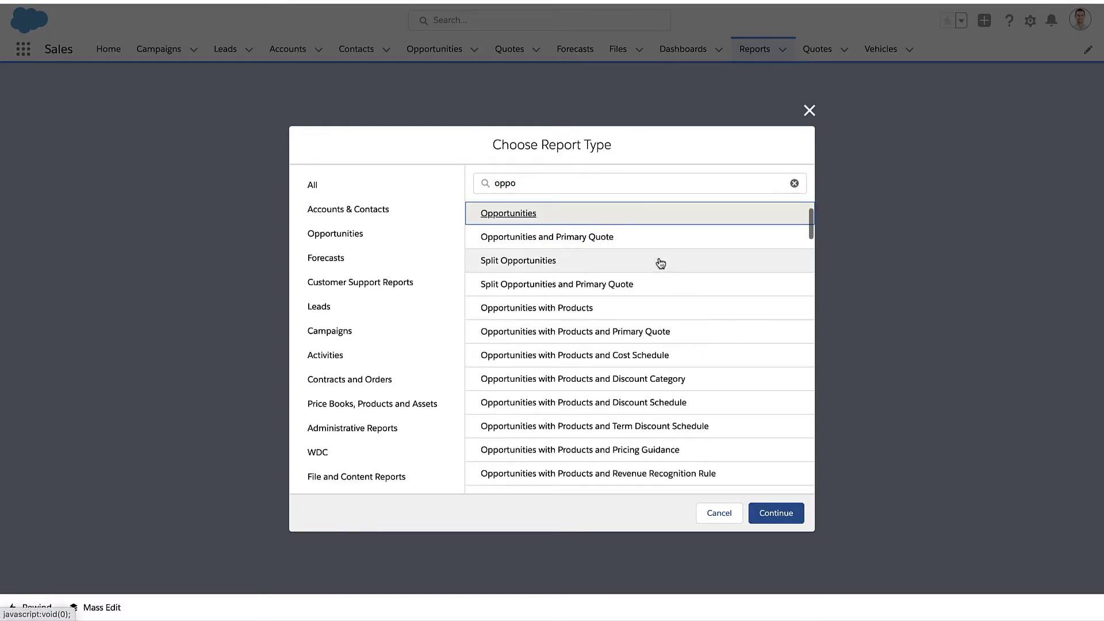
click(768, 516)
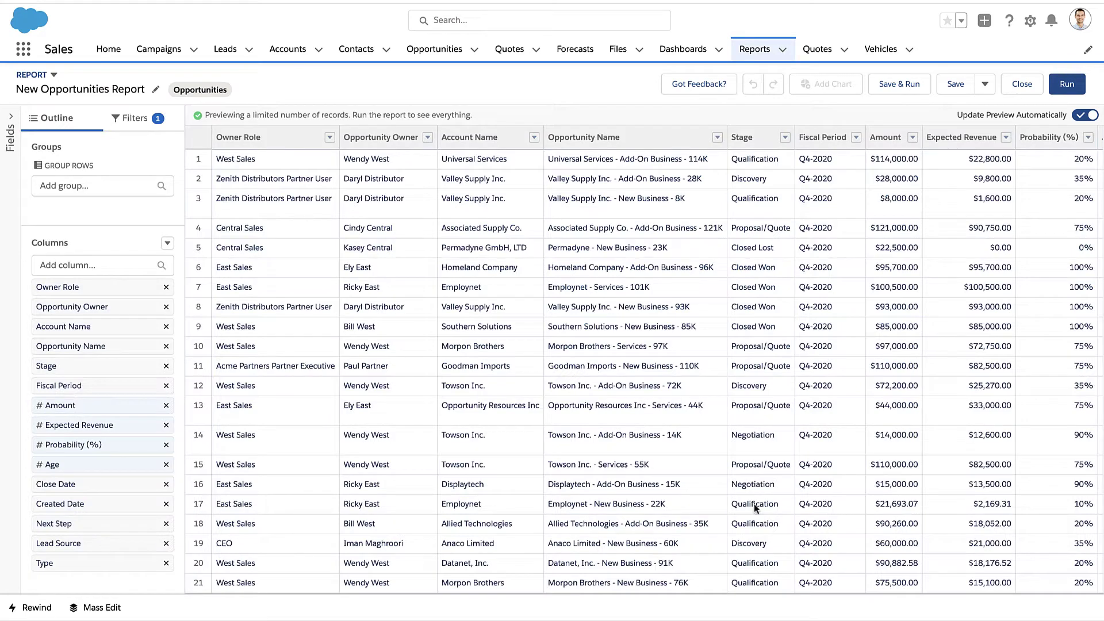
Step: Remove all default columns and add Opportunity Name as the first column
click(167, 243)
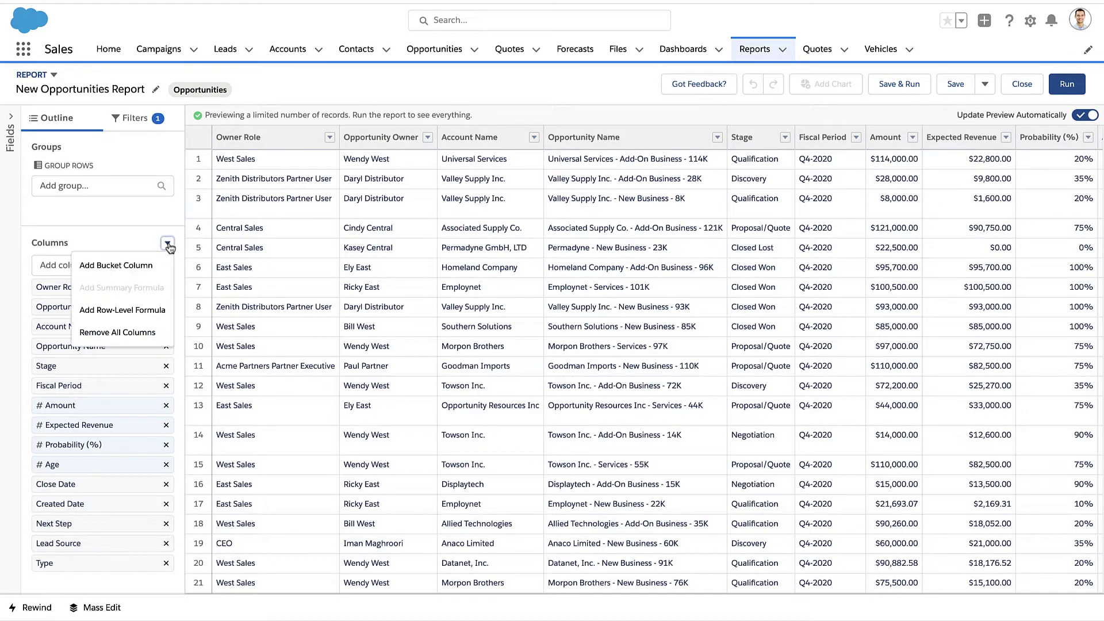
click(168, 333)
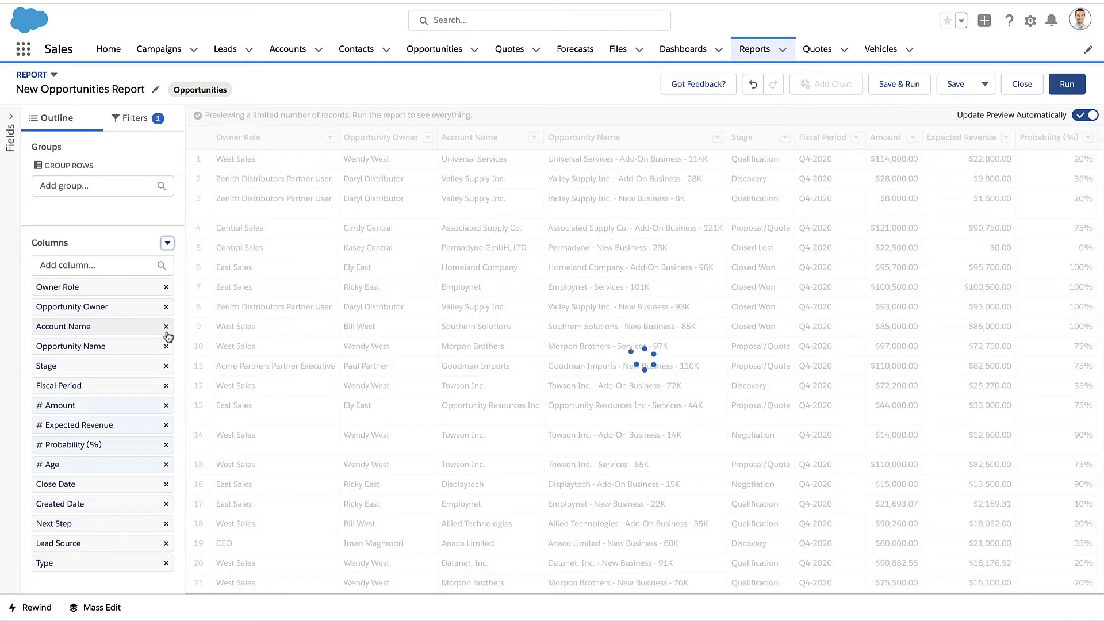
click(123, 266)
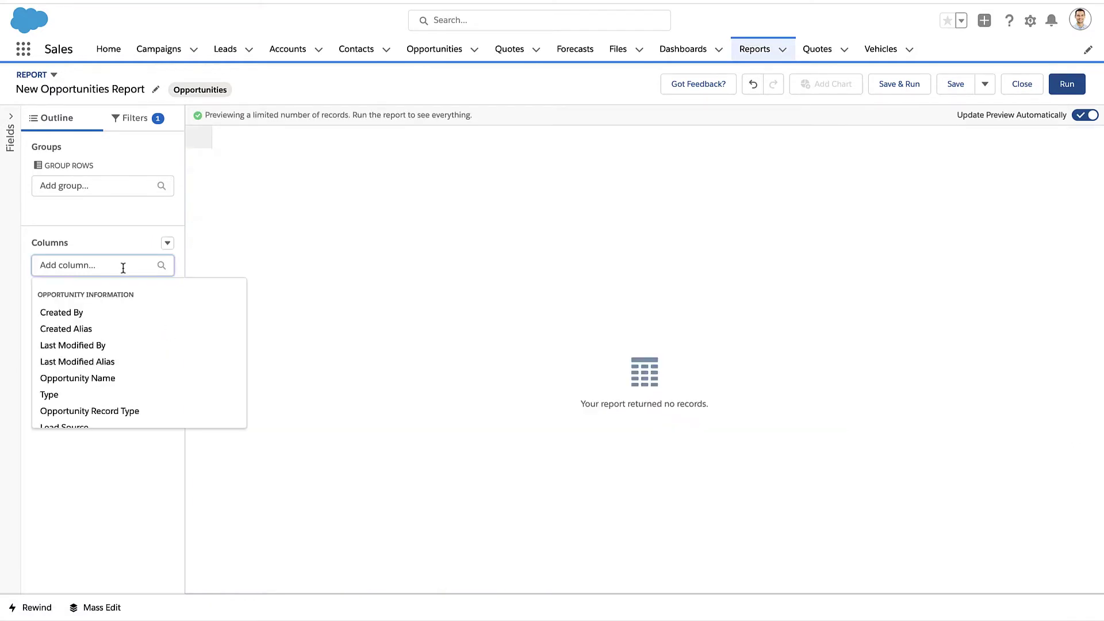
text(name)
key(Down)
key(Return)
Step: Add the Amount, Stage and Close Date columns
text(amount)
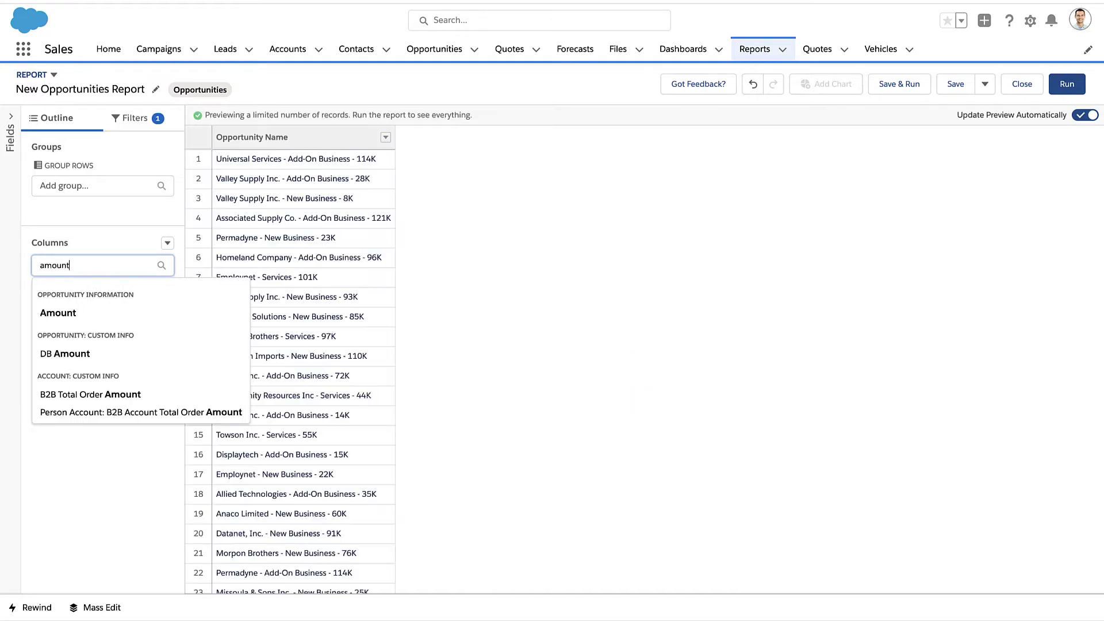
key(Down)
key(Return)
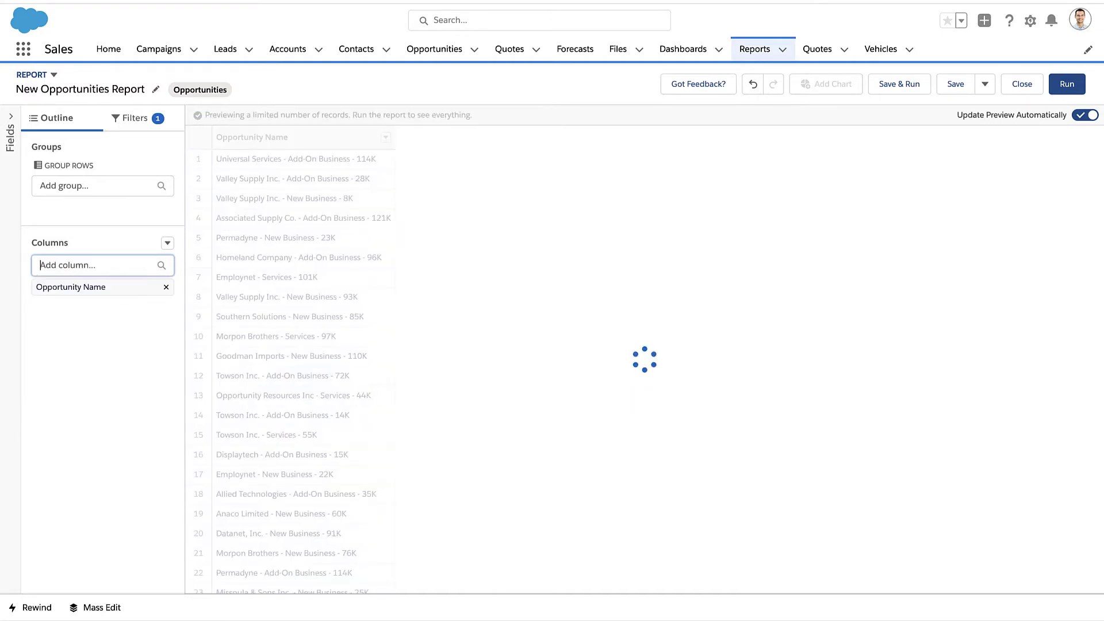
text(st)
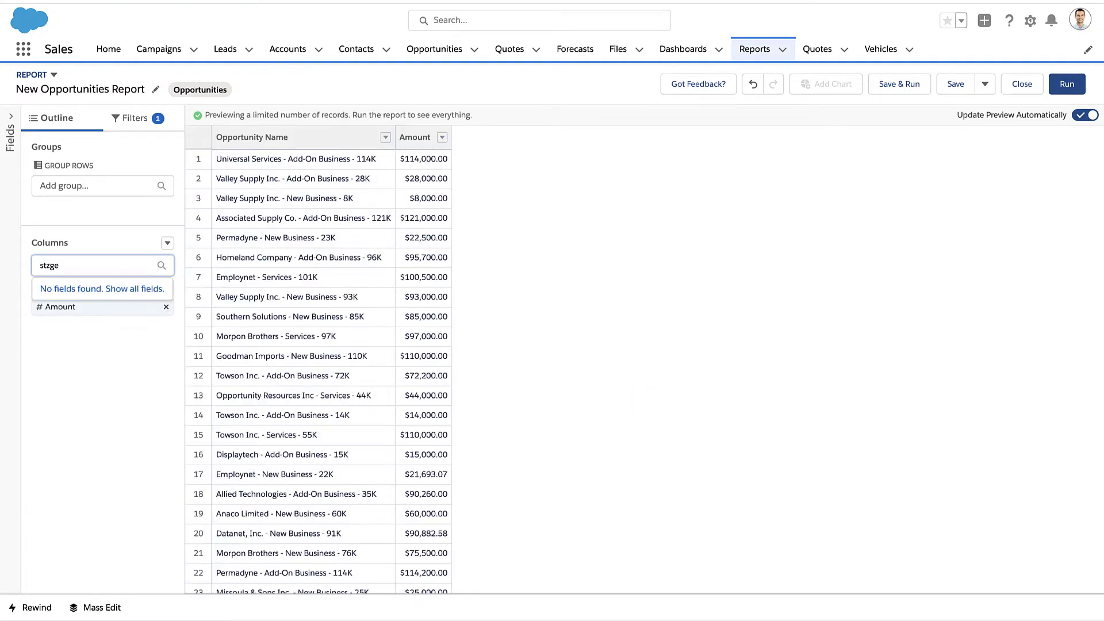
text(age)
key(Down)
key(Return)
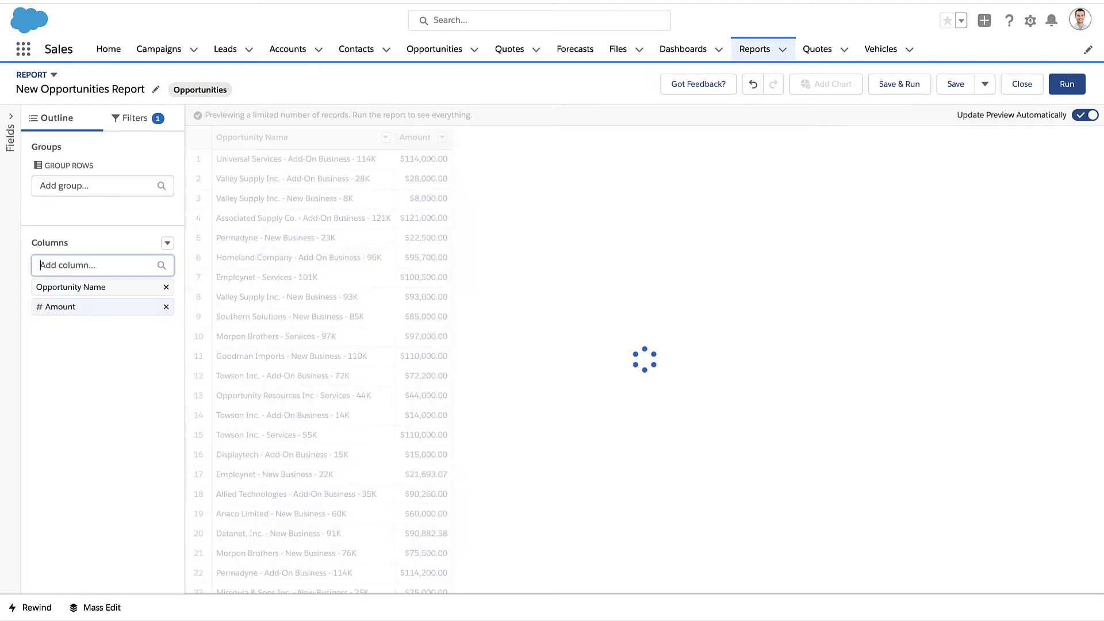
text(close)
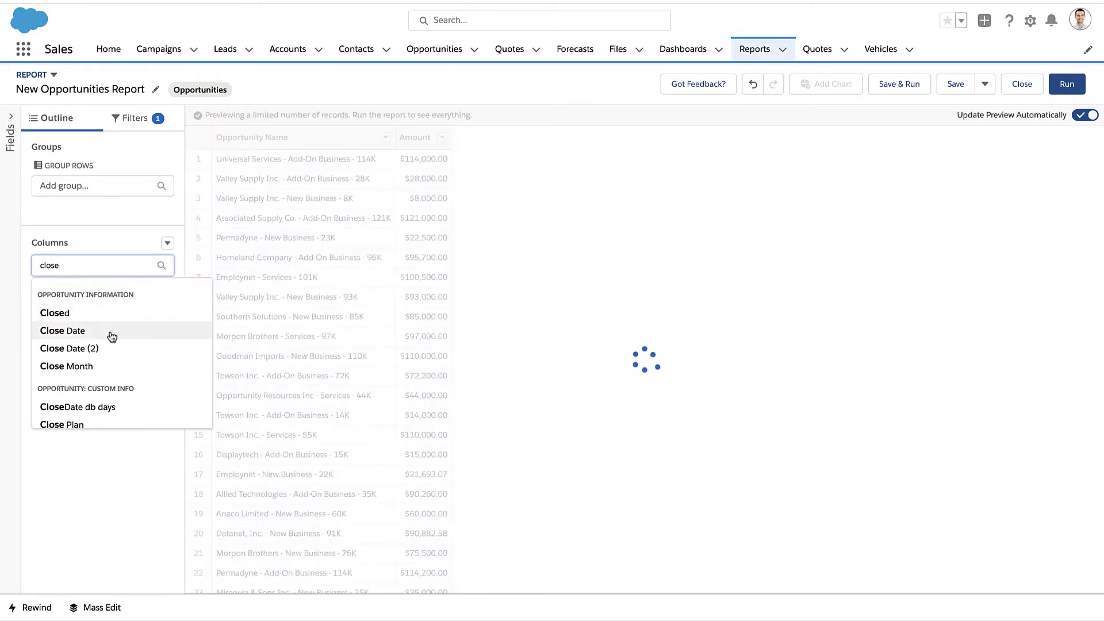
click(101, 267)
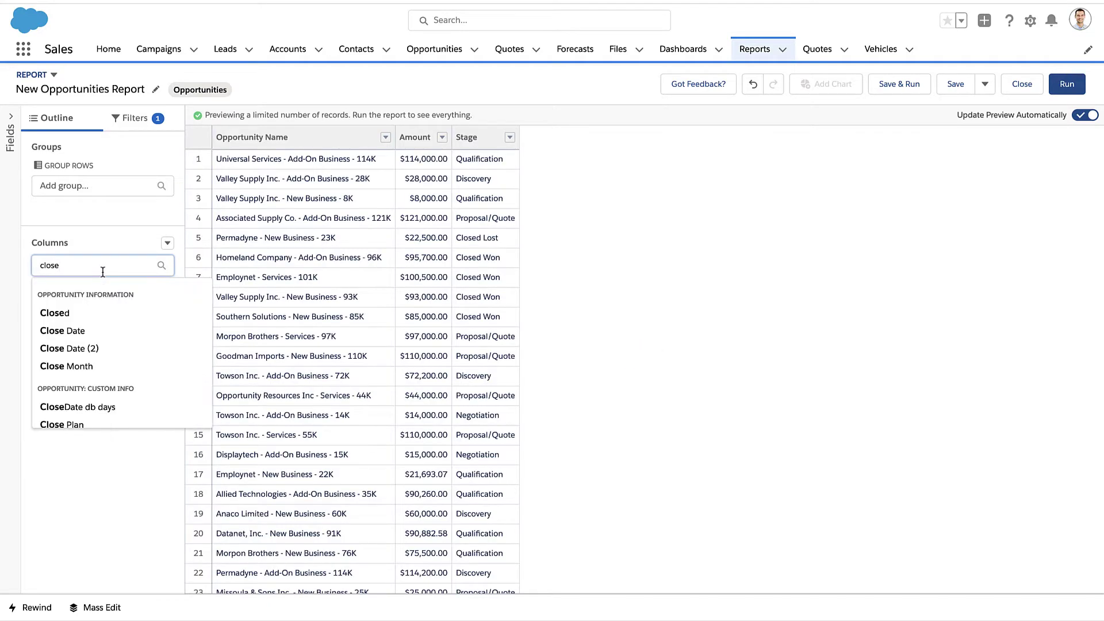
click(109, 337)
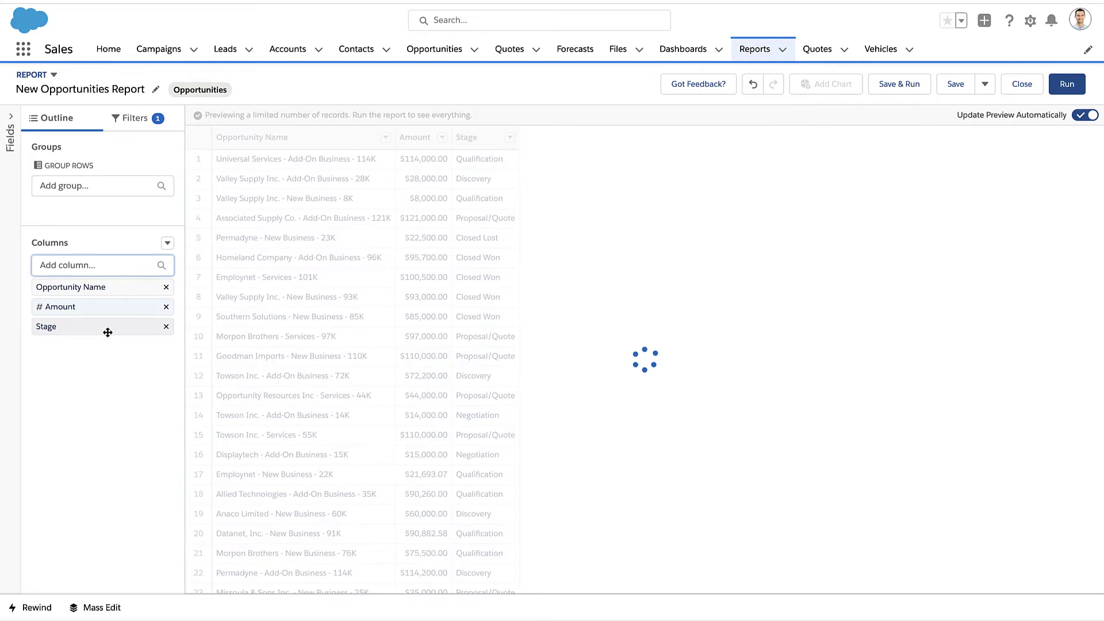
Step: Search fields for 'create' without adding one, then show the full report field list
click(108, 266)
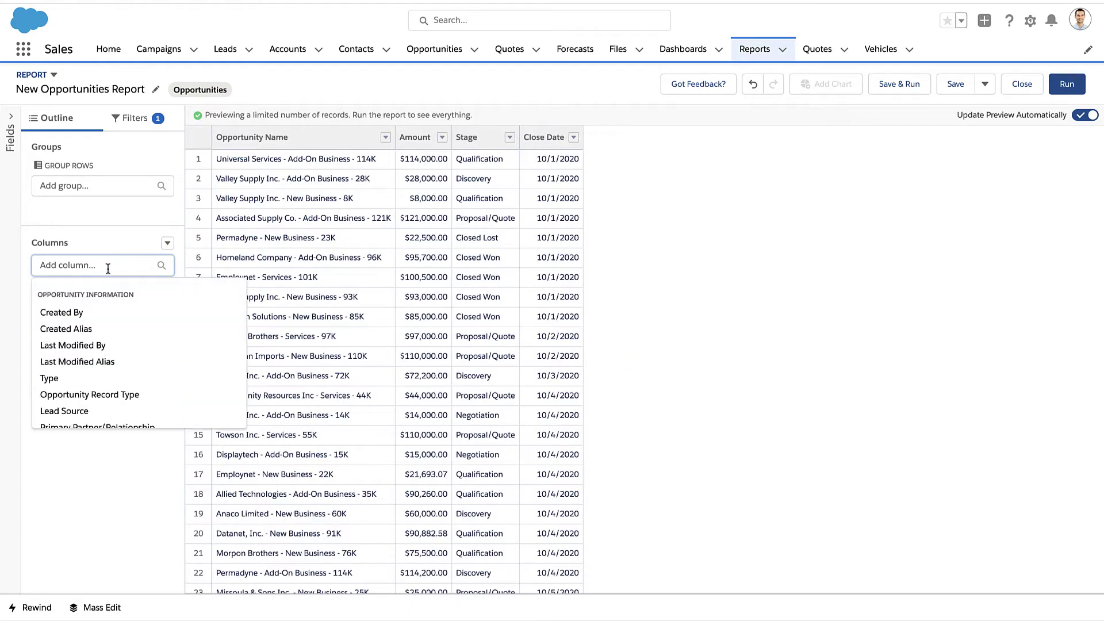
text(create)
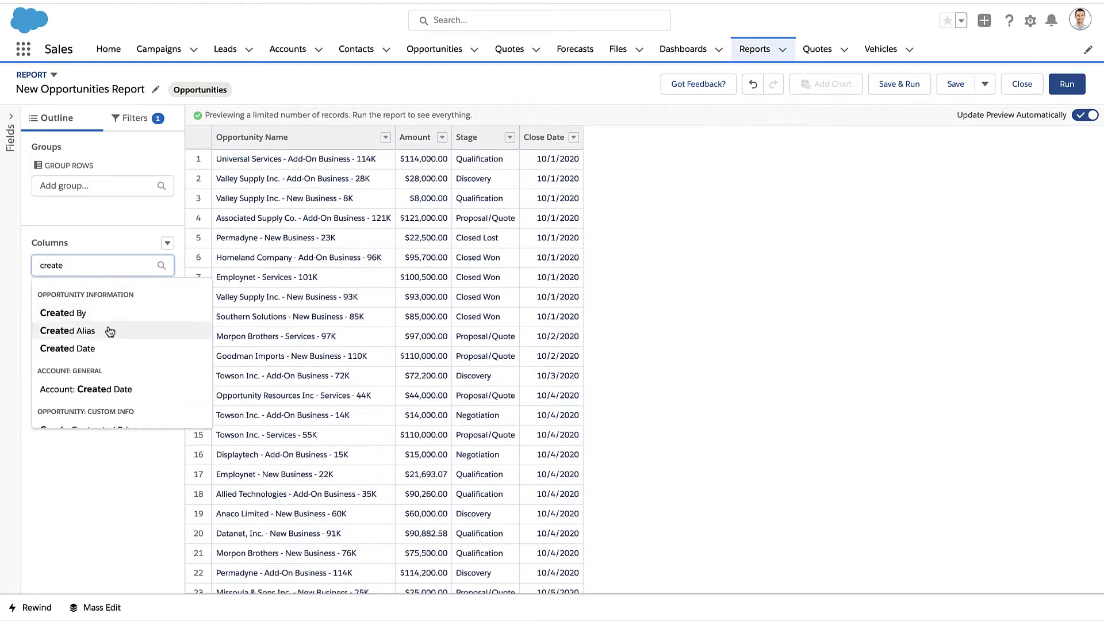
click(105, 237)
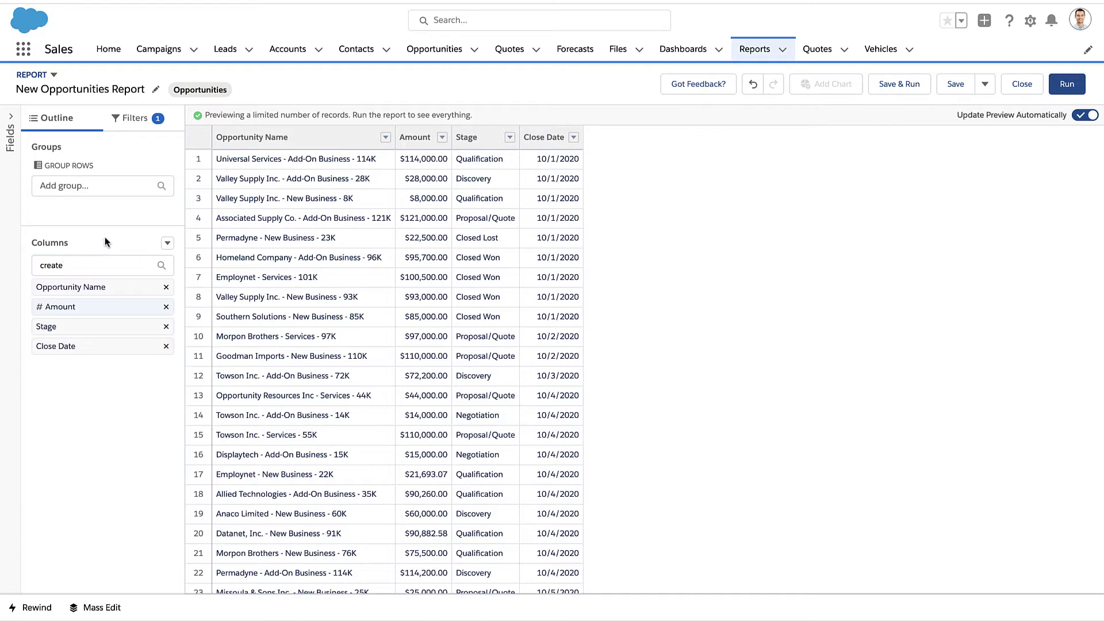
click(11, 118)
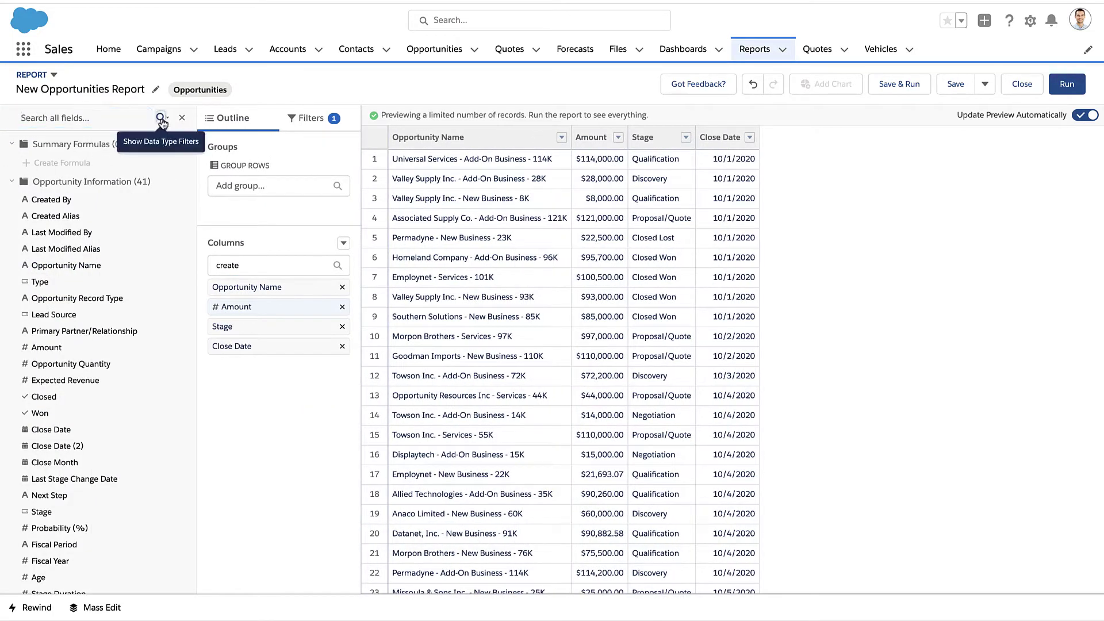
click(162, 118)
click(148, 144)
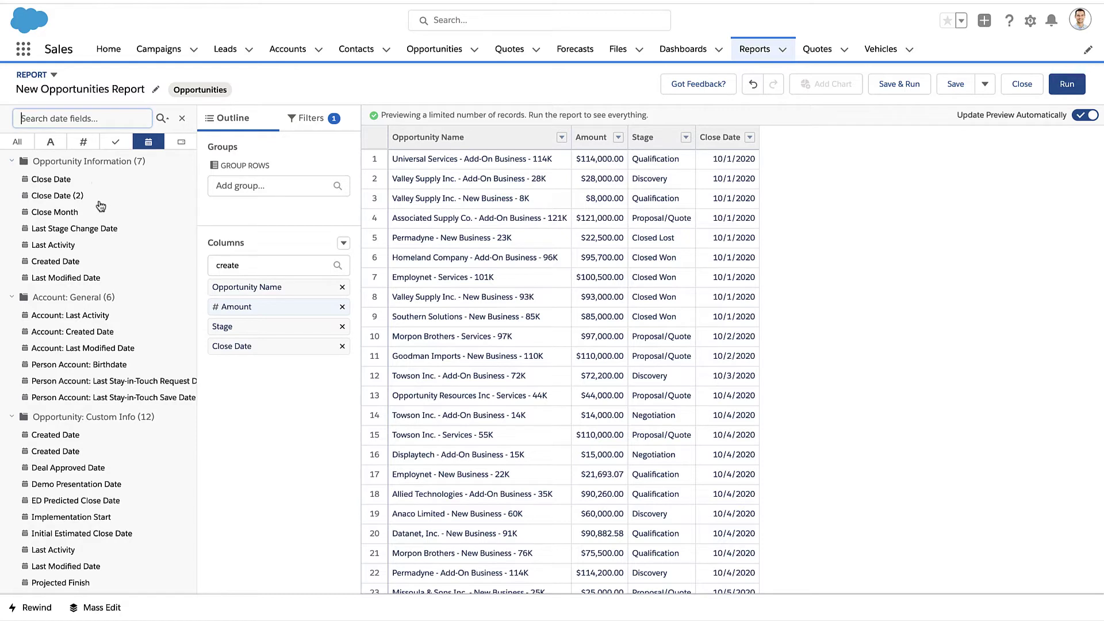
click(118, 266)
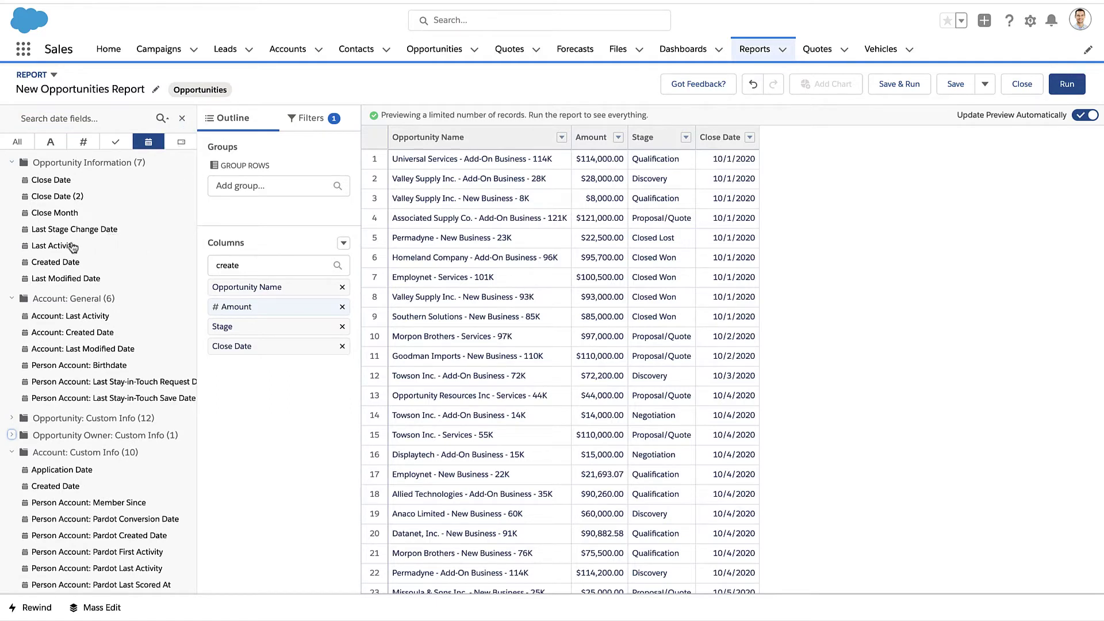
drag(67, 247, 293, 342)
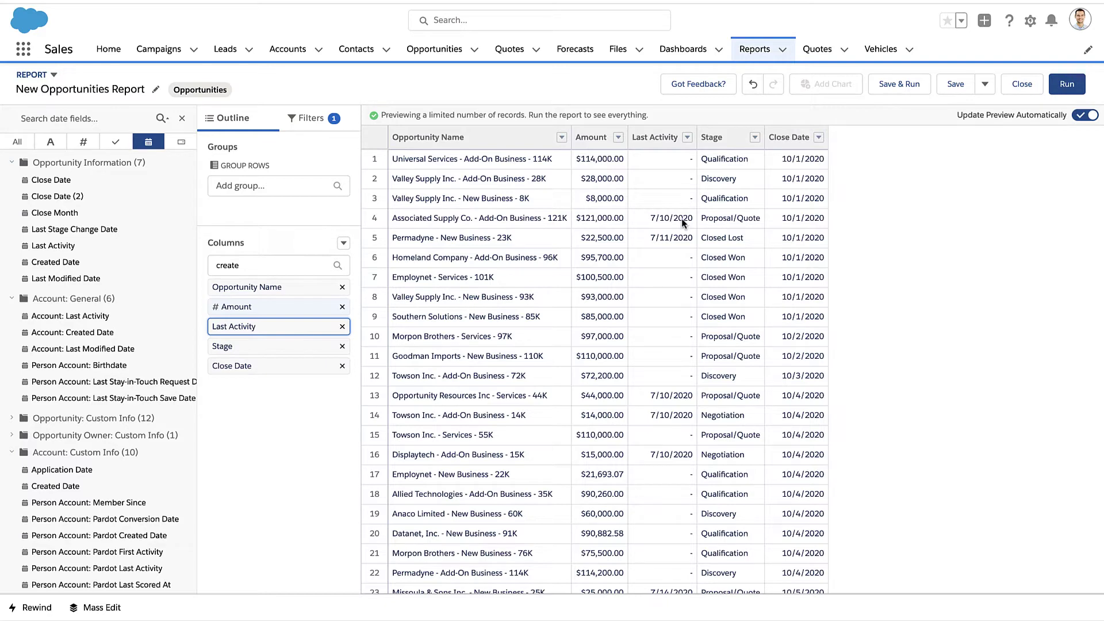
click(343, 326)
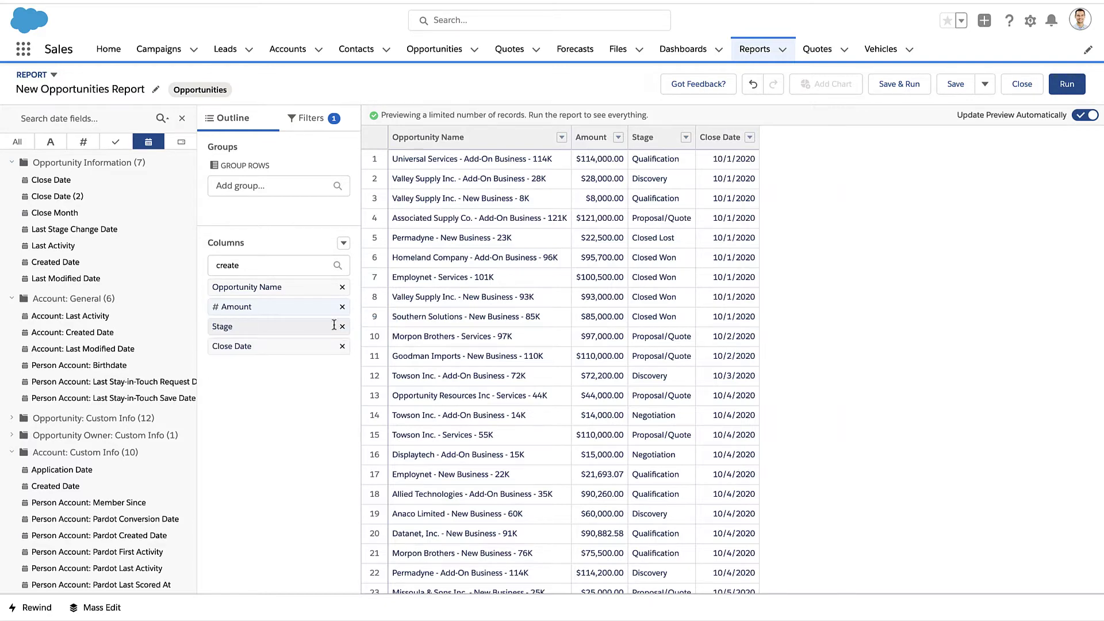
click(181, 118)
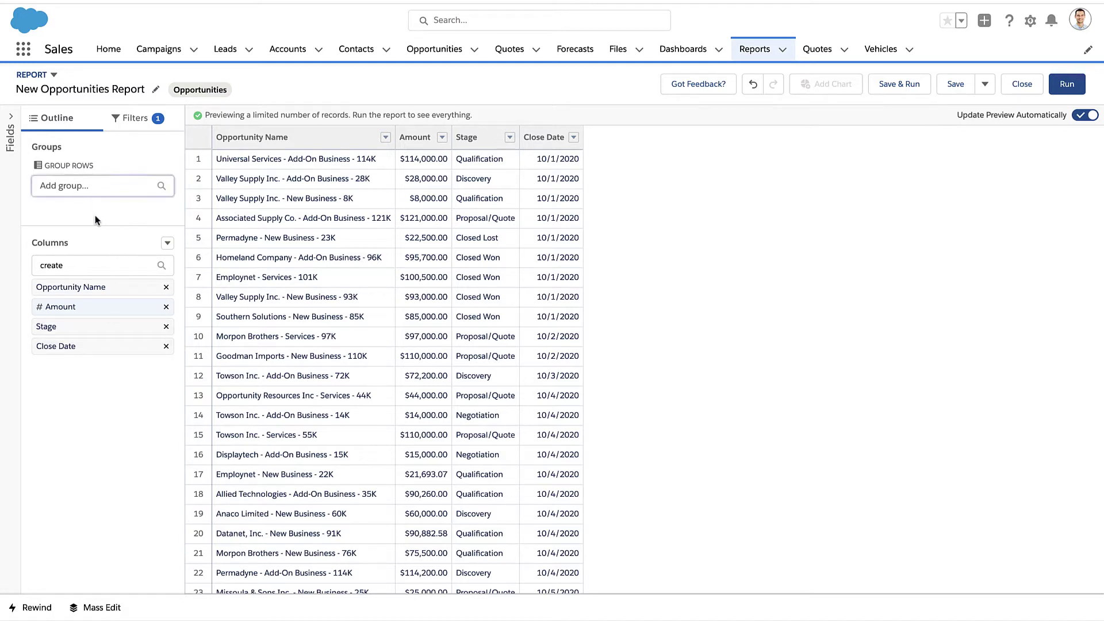
Step: Add a Close Date row grouping, found by searching 'clos' in Group Rows
click(95, 186)
text(clos)
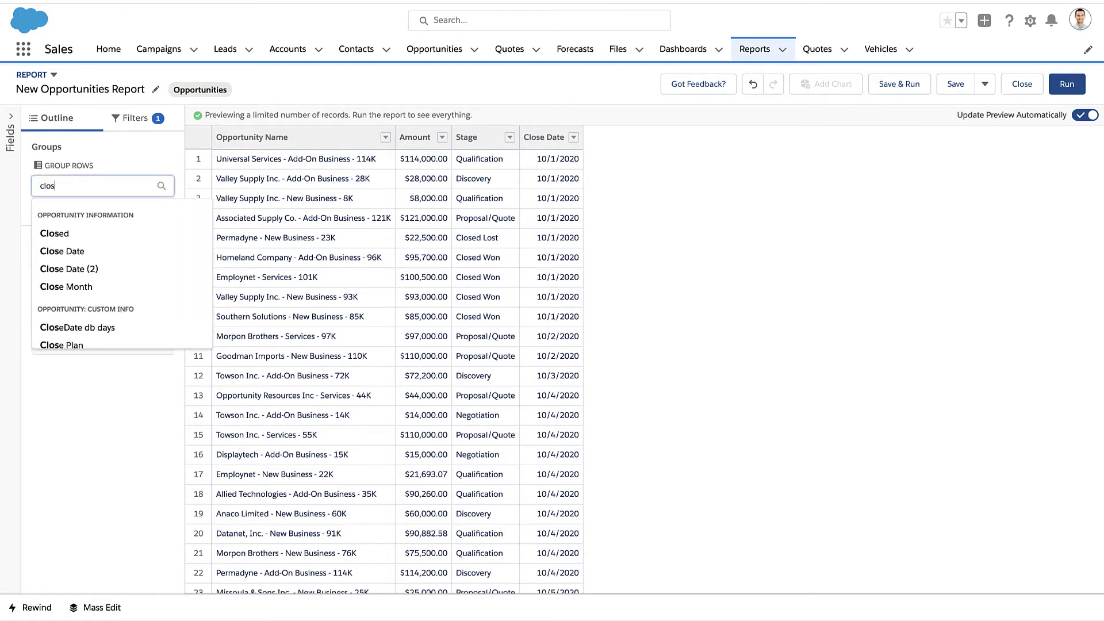
click(102, 251)
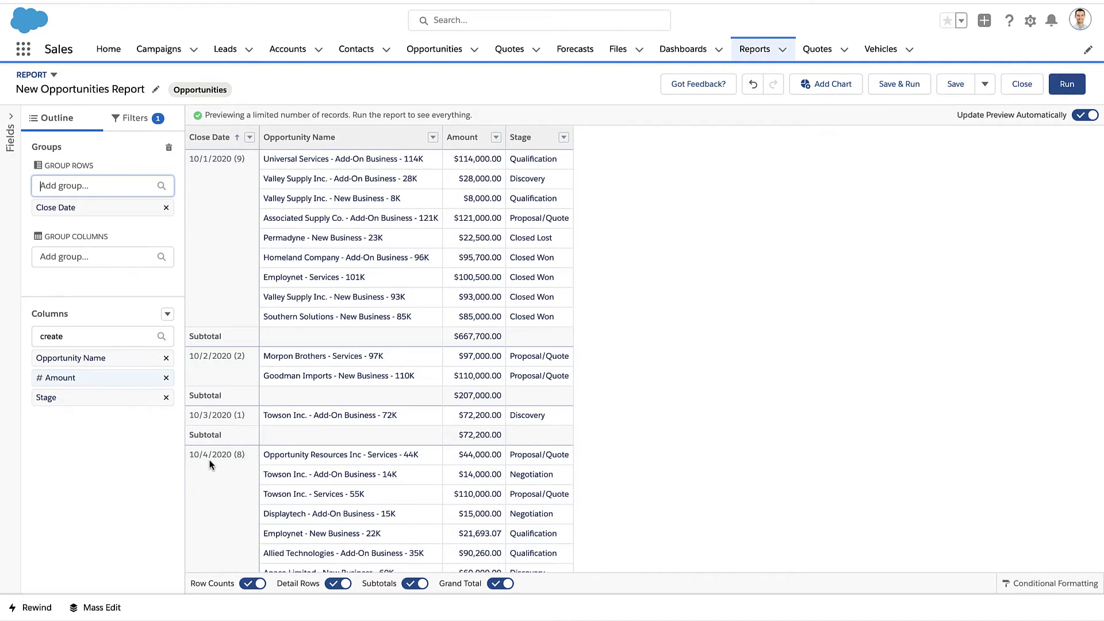
Step: Set Close Date grouping to Calendar Month and review the other Group Date By options unchanged
click(250, 137)
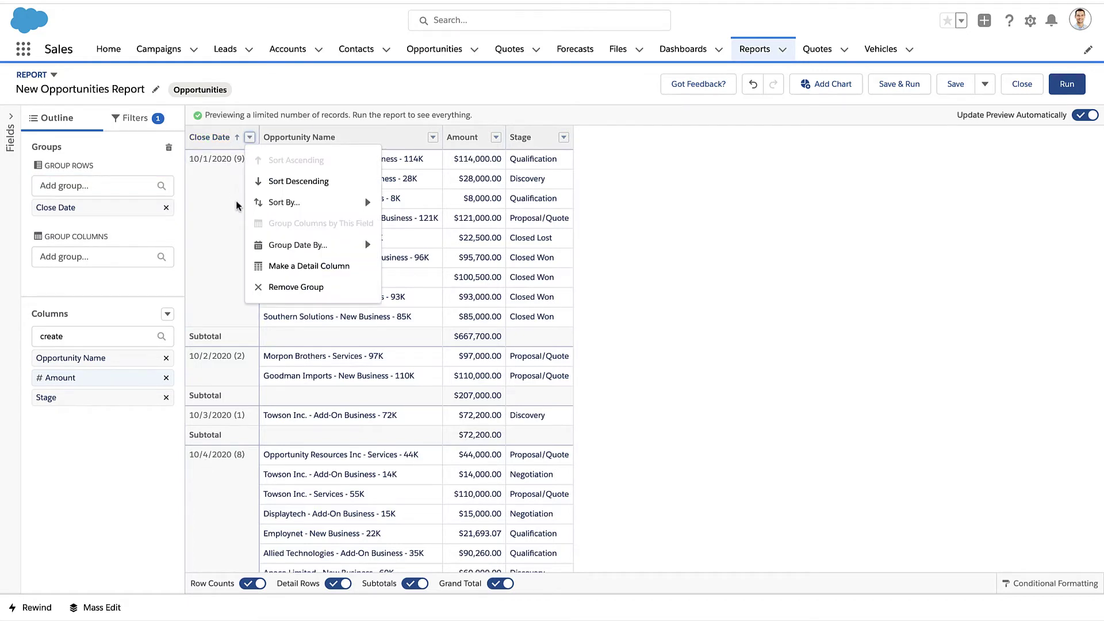
mouse_move(247, 249)
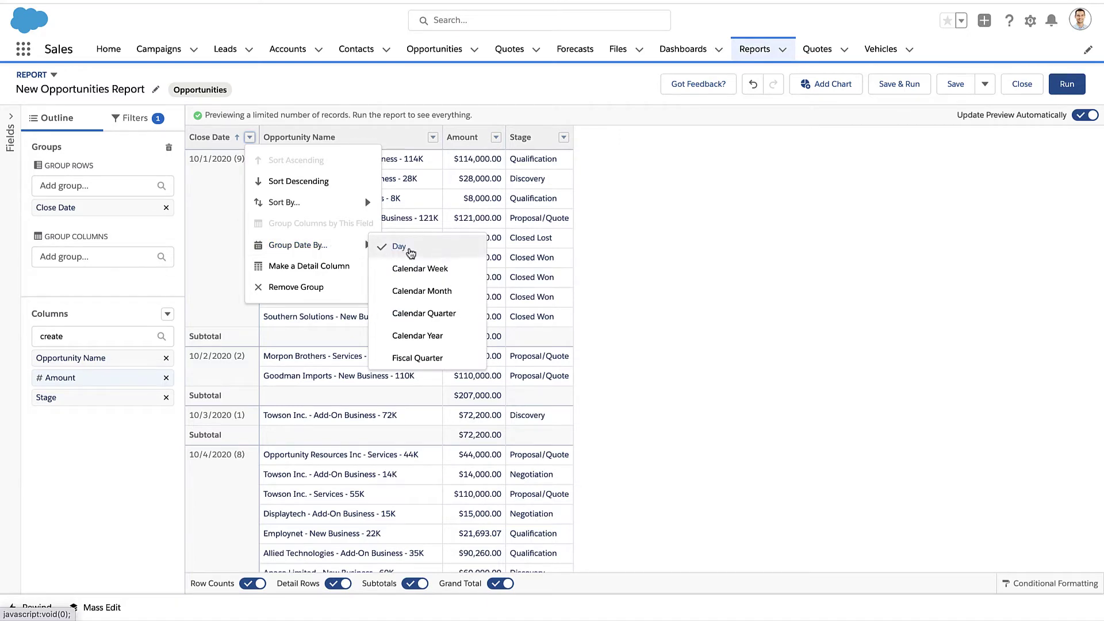
click(411, 289)
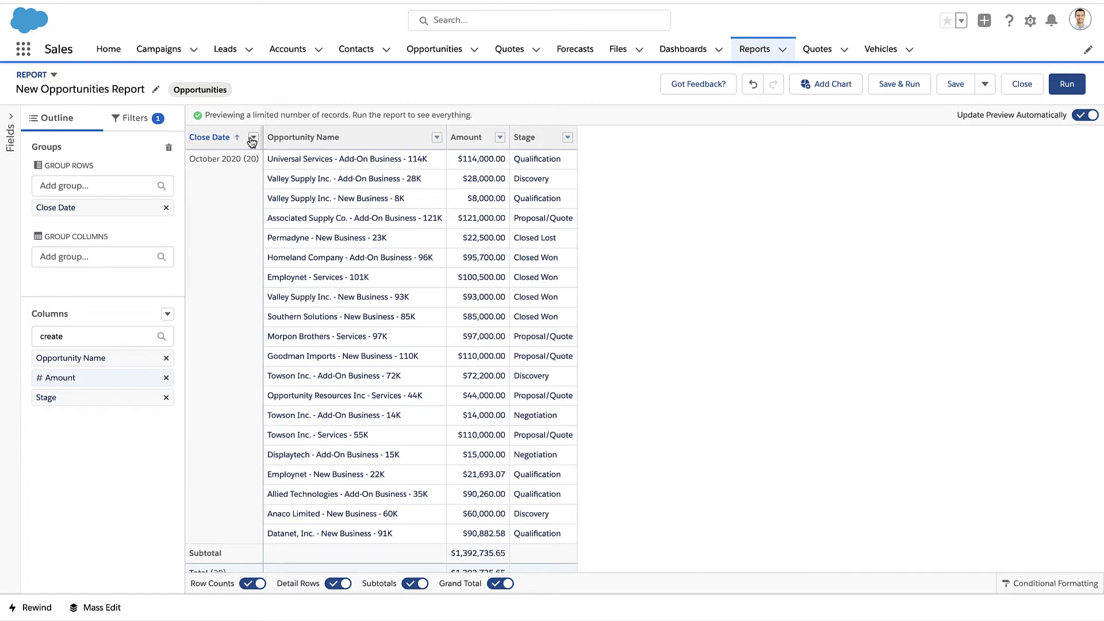
click(253, 138)
mouse_move(261, 246)
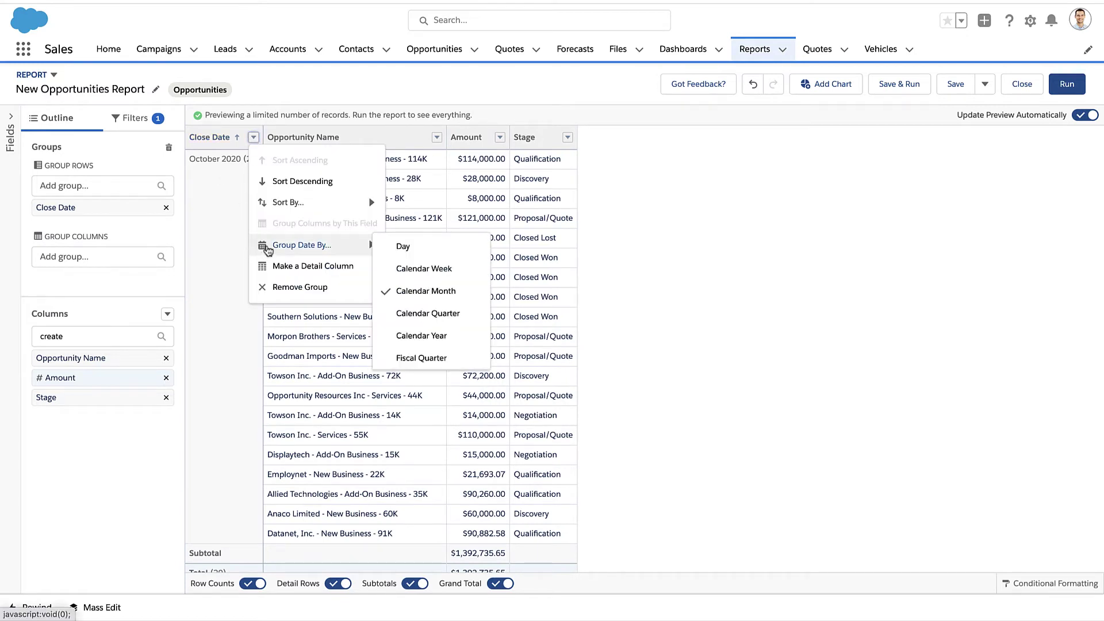
scroll(447, 318, down, 3)
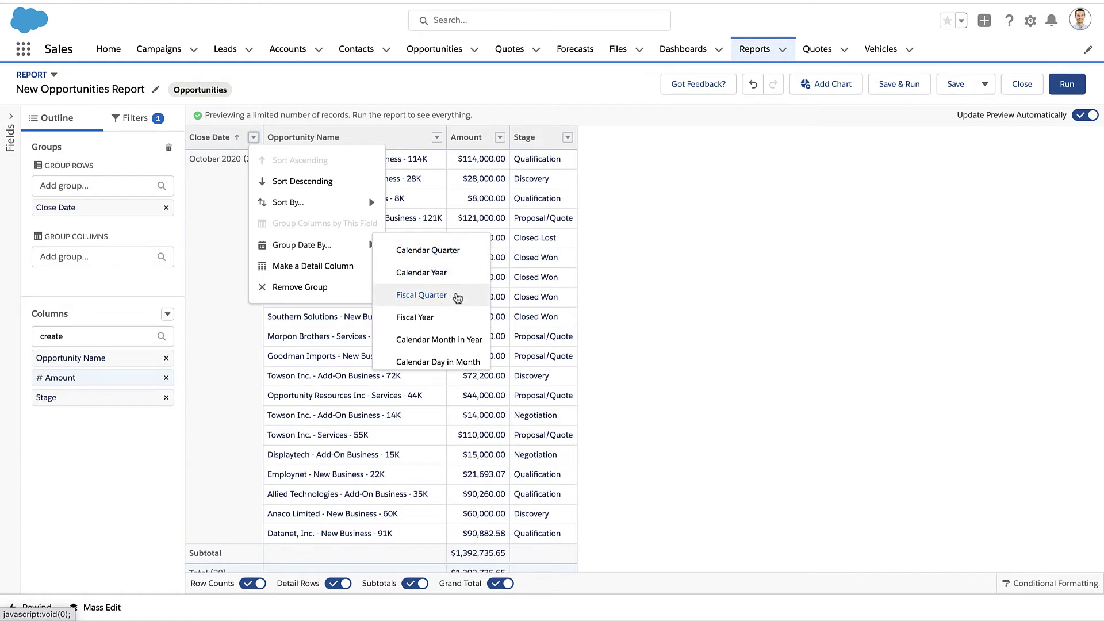
scroll(457, 298, down, 1)
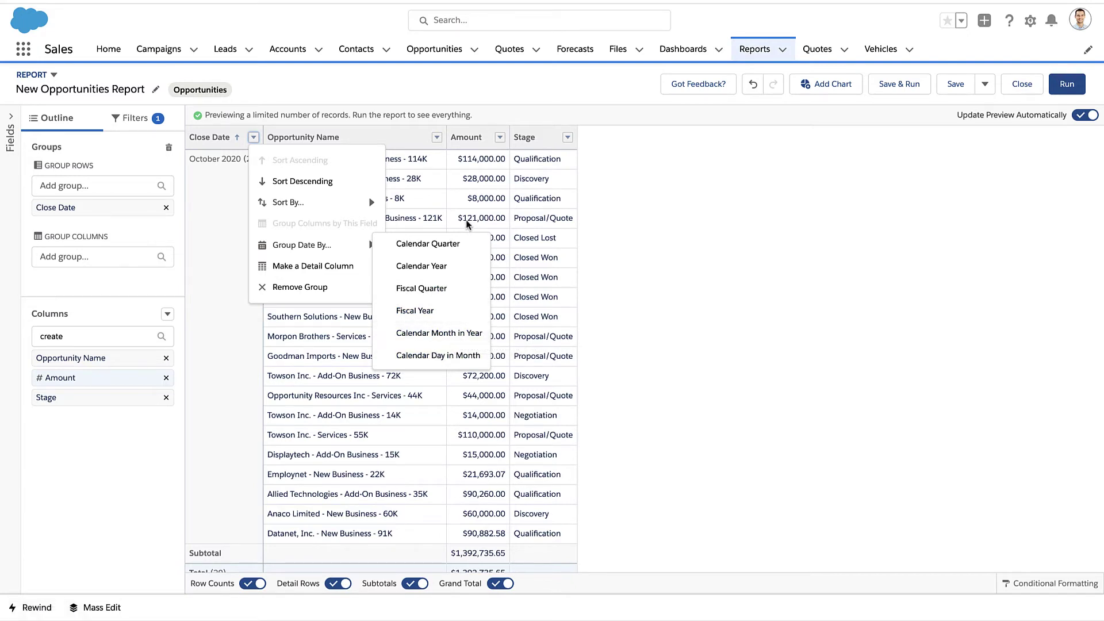
scroll(454, 286, up, 3)
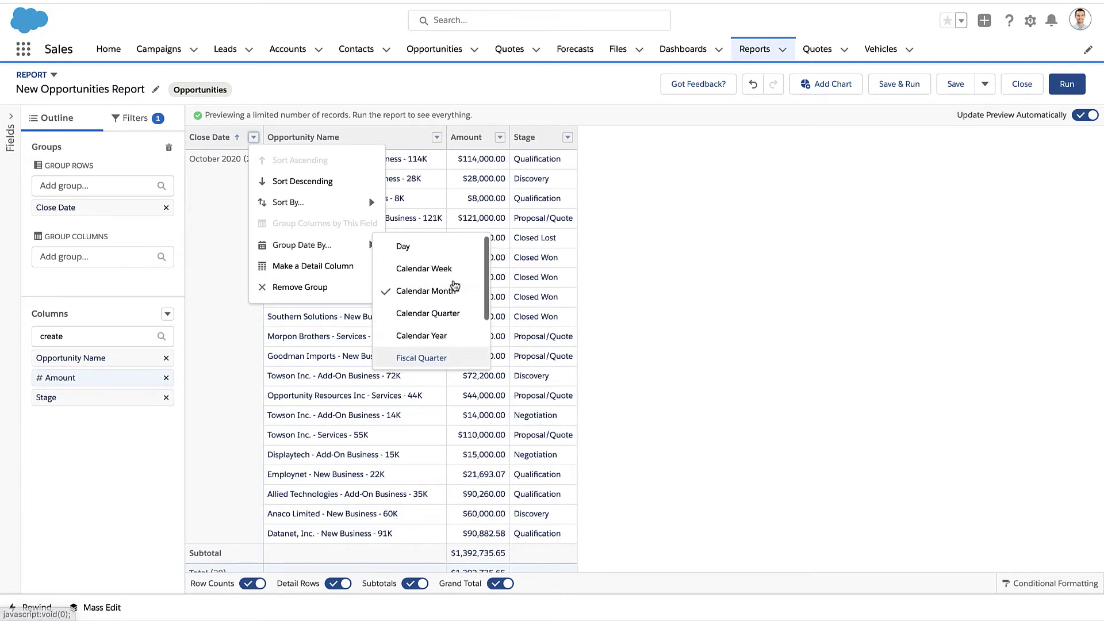
click(635, 227)
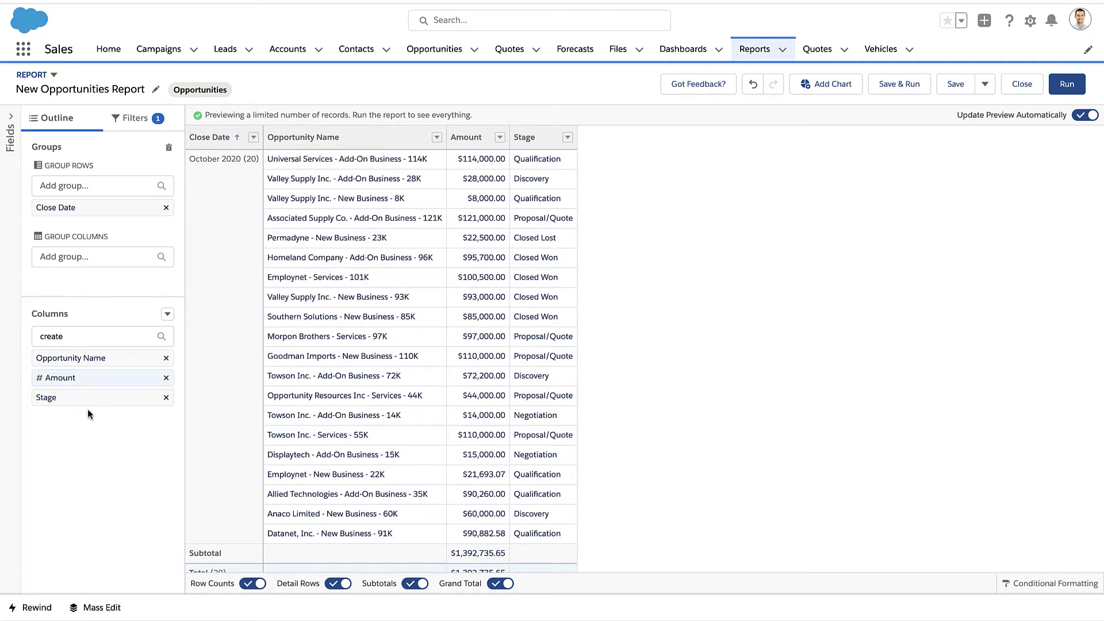
Step: Add a Stage row grouping and move it above Close Date in the Outline
click(72, 185)
text(stage)
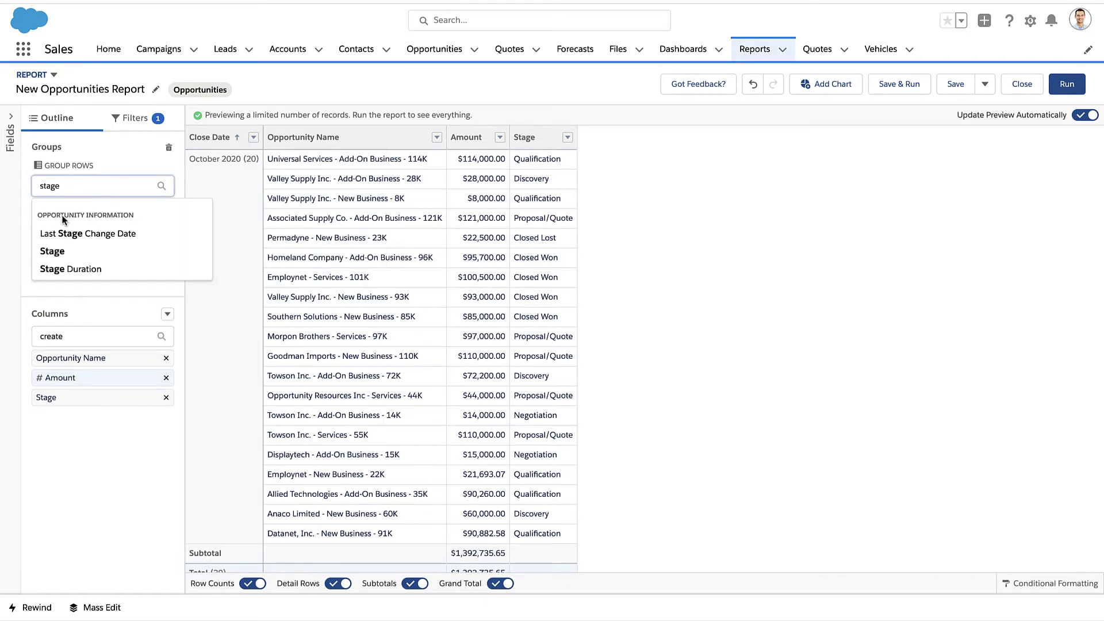
click(51, 251)
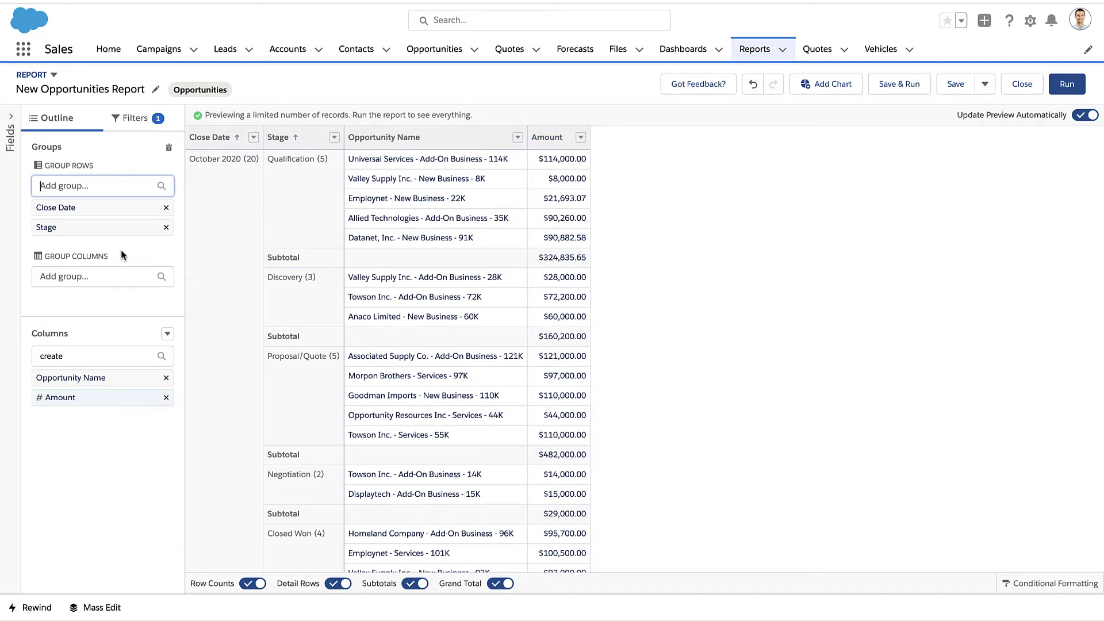
drag(96, 228, 91, 202)
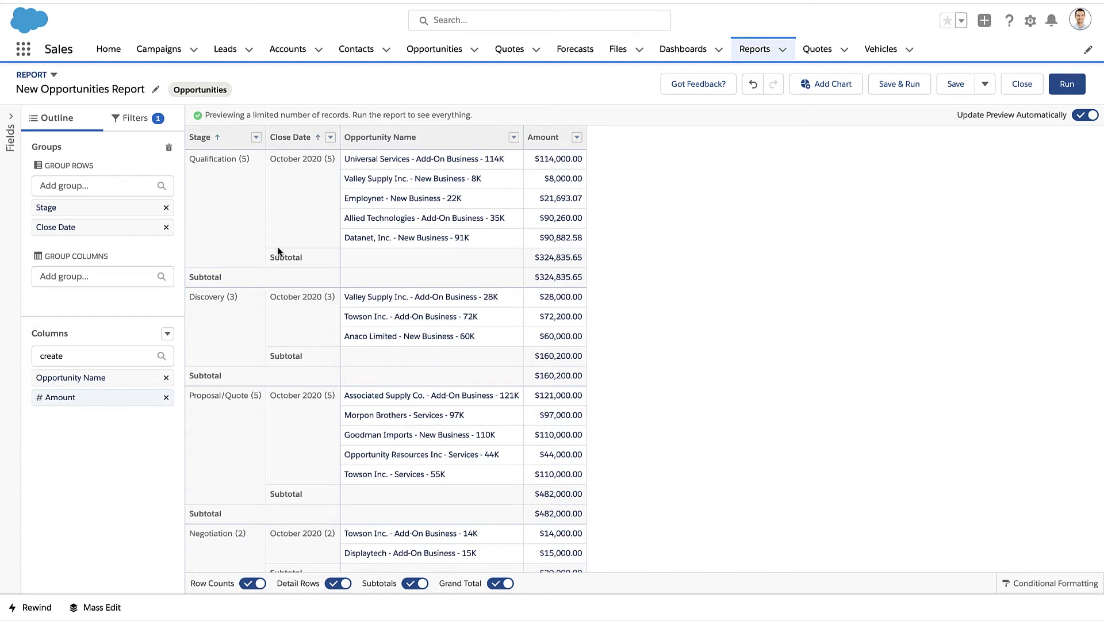
Step: Set the Close Date filter range to All Time and move Close Date grouping back above Stage
click(124, 125)
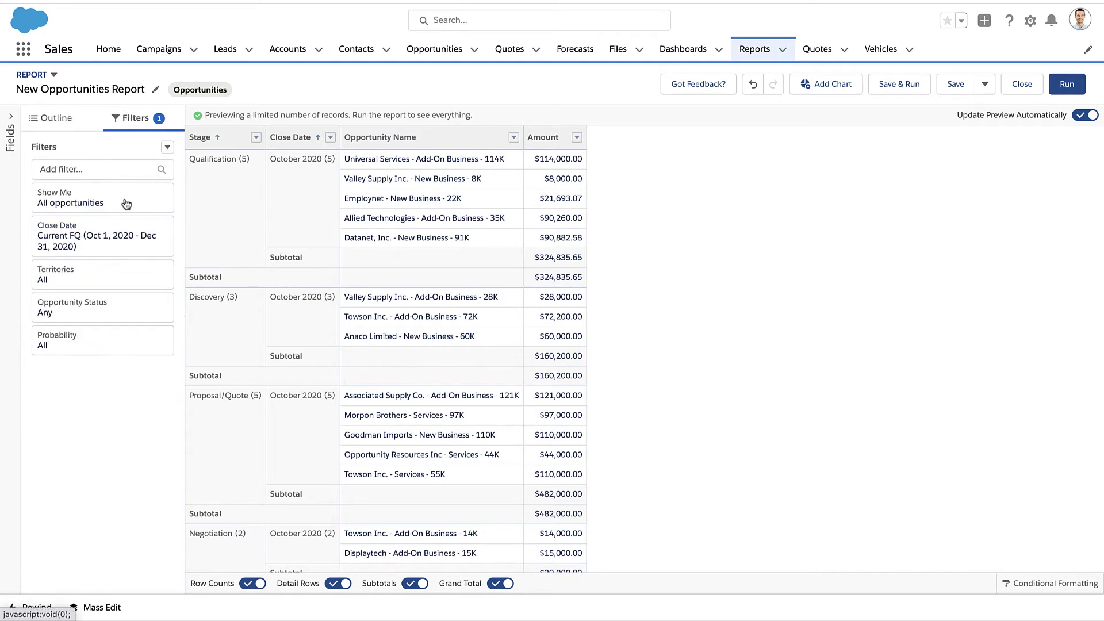
click(124, 236)
click(230, 210)
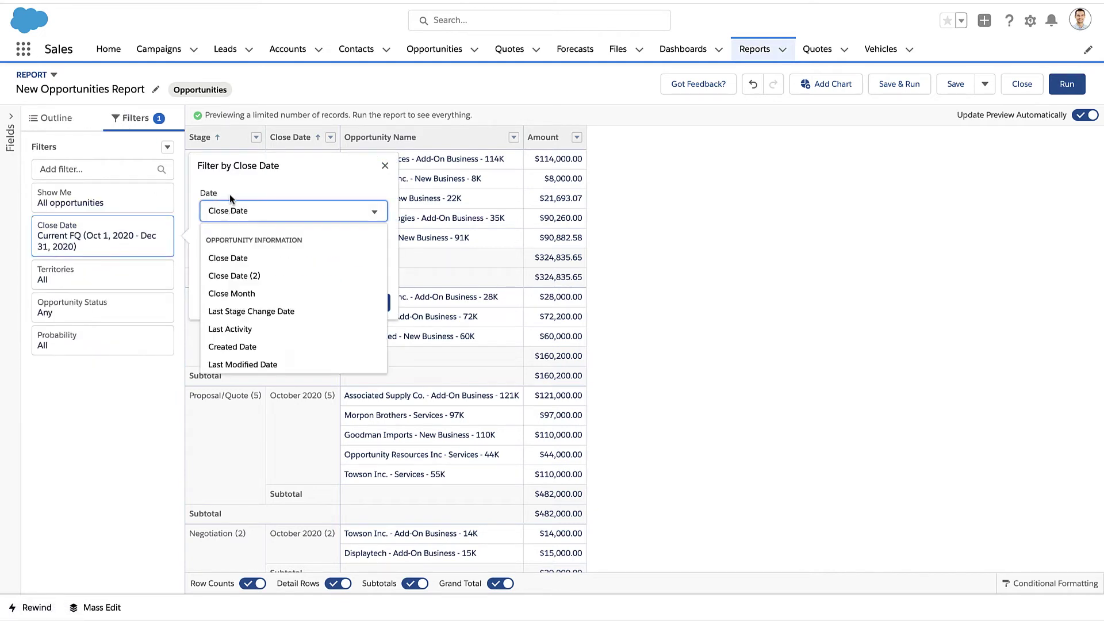
click(229, 256)
click(230, 255)
click(231, 279)
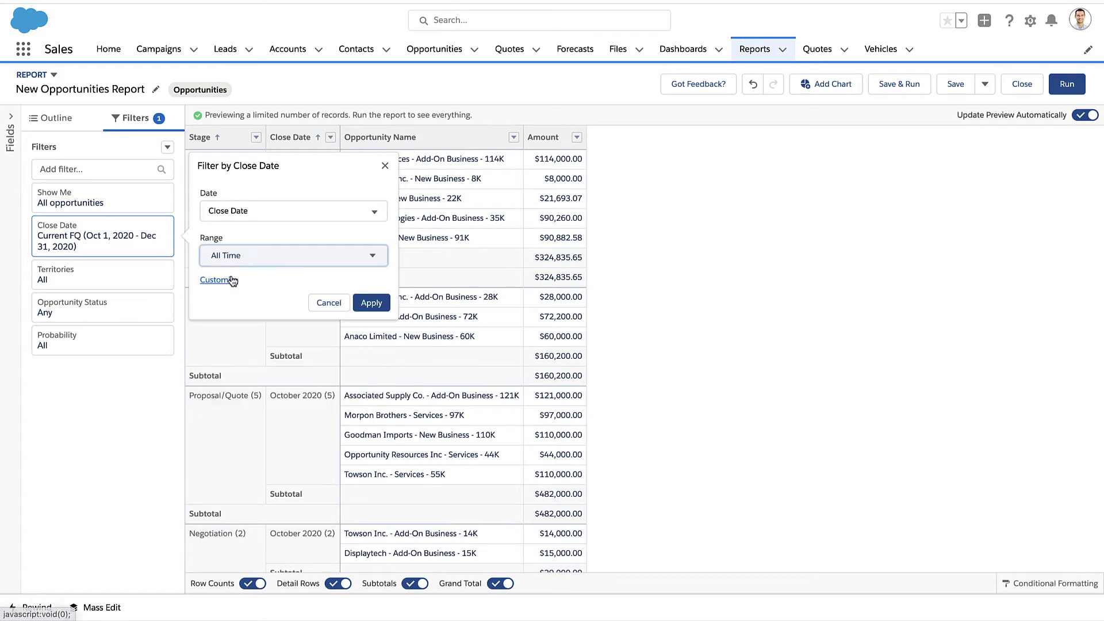
click(368, 303)
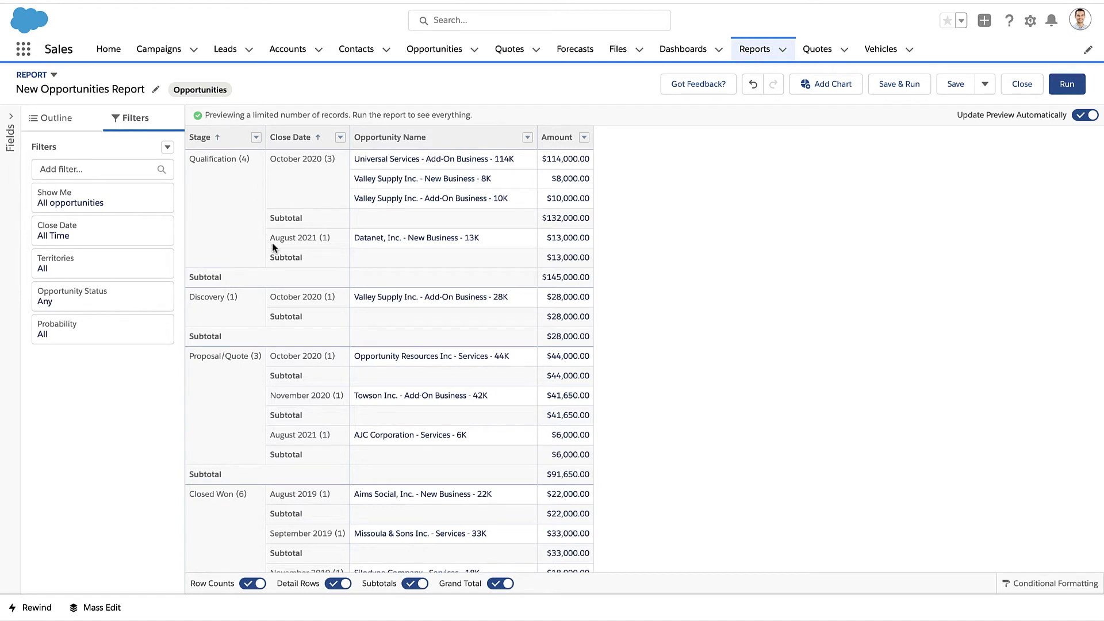
click(53, 120)
drag(57, 227, 74, 208)
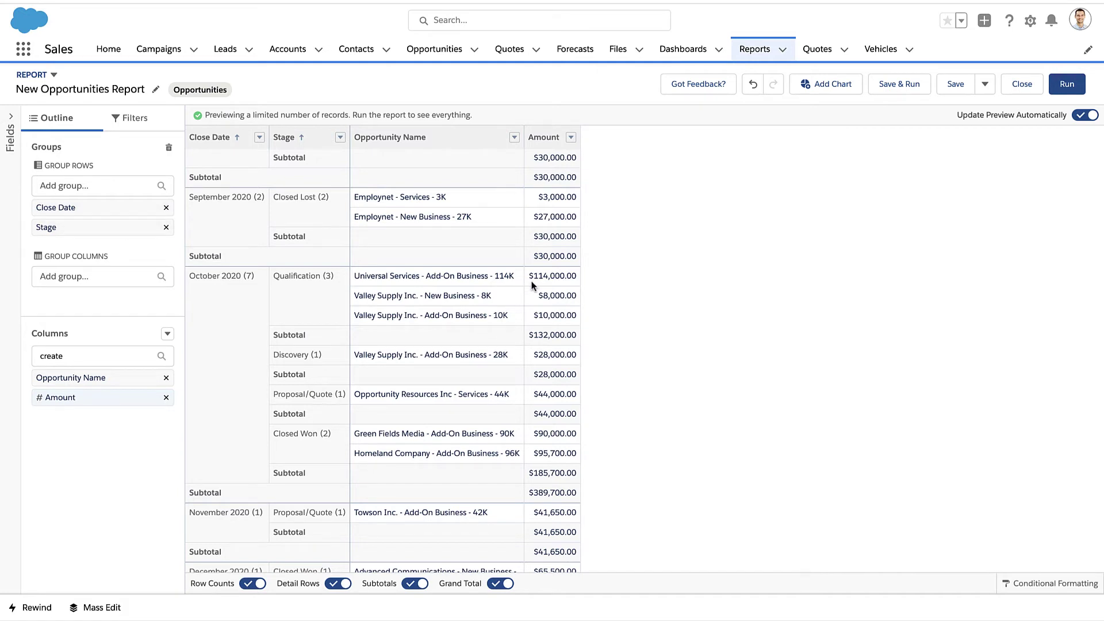
Step: Add the Close Date (2) column after a 'te' column search, showing exact close dates
click(124, 355)
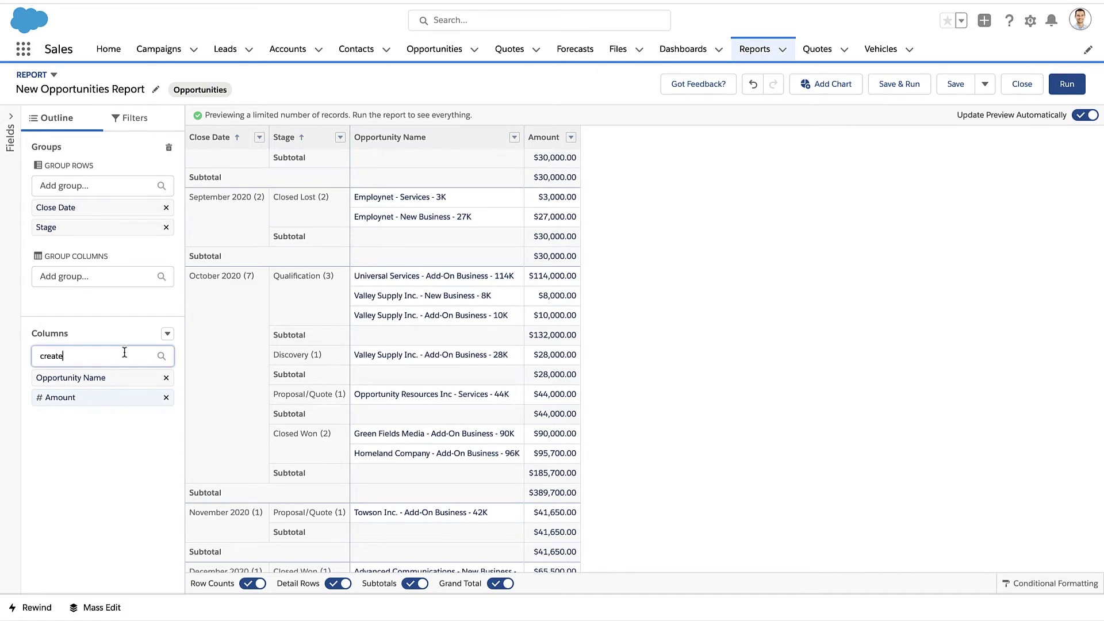
key(BackSpace)
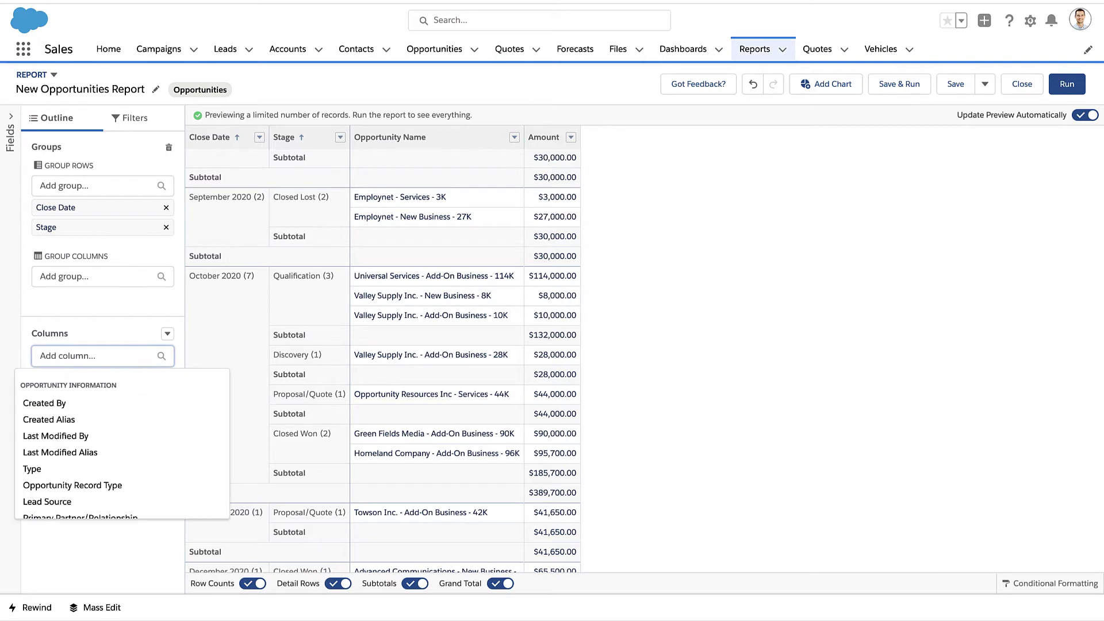
text(te)
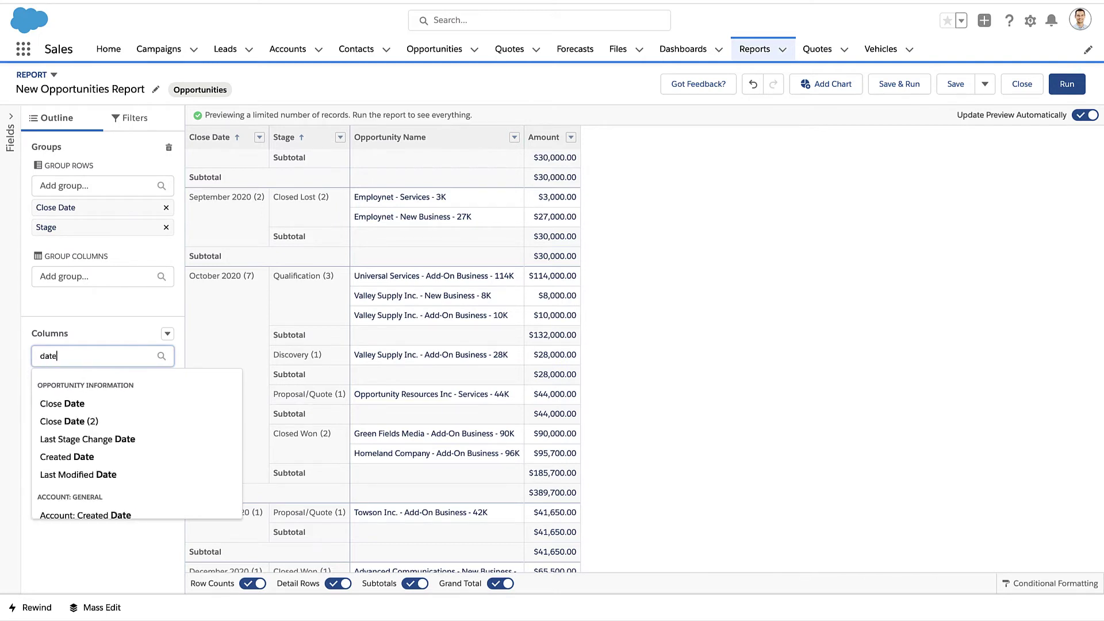
click(134, 424)
click(167, 335)
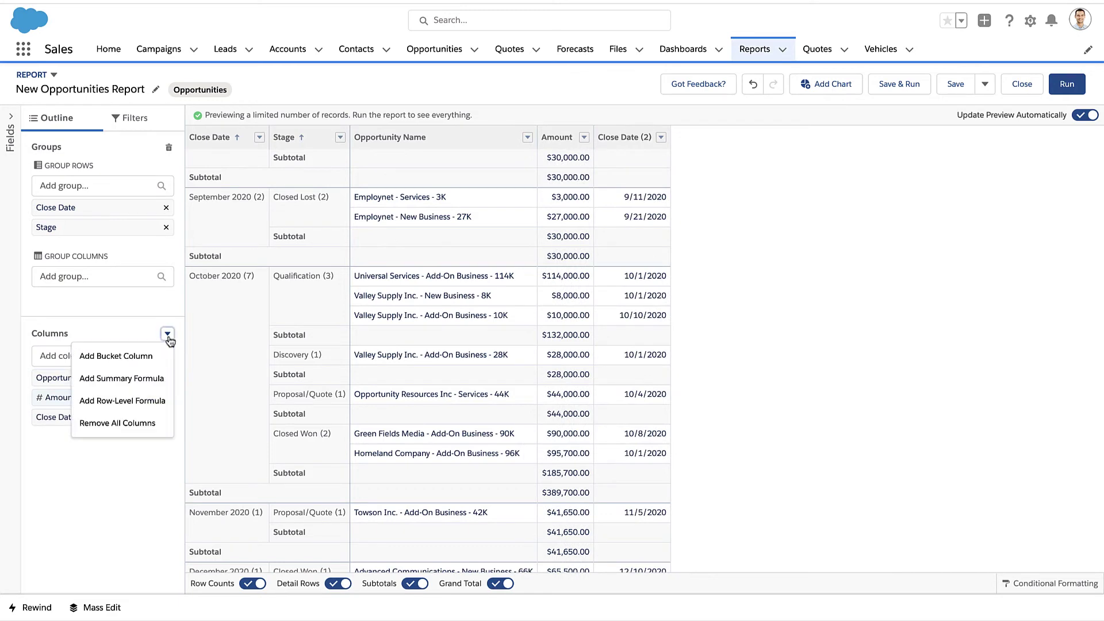
click(168, 401)
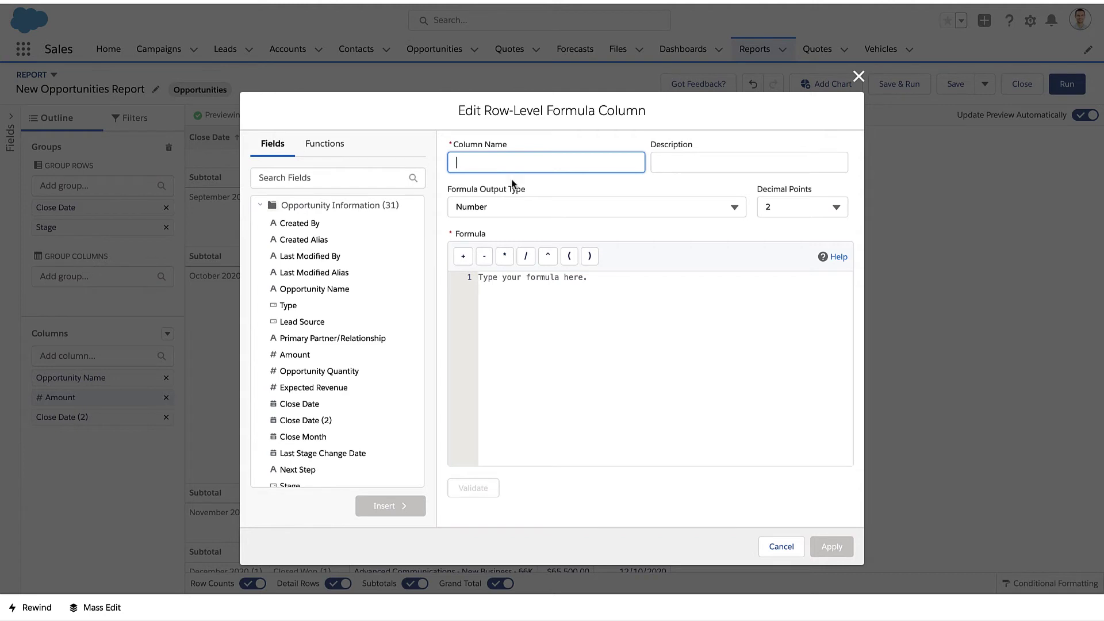
click(575, 172)
text(R)
key(BackSpace)
text(Report Date)
click(583, 205)
click(571, 256)
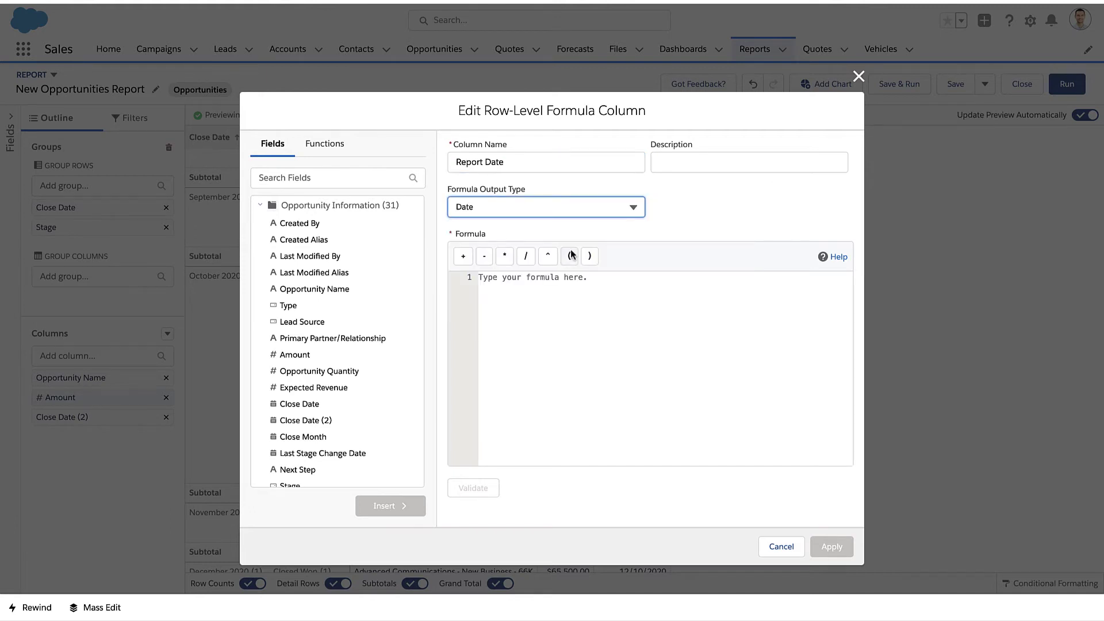
click(679, 161)
text(Anot)
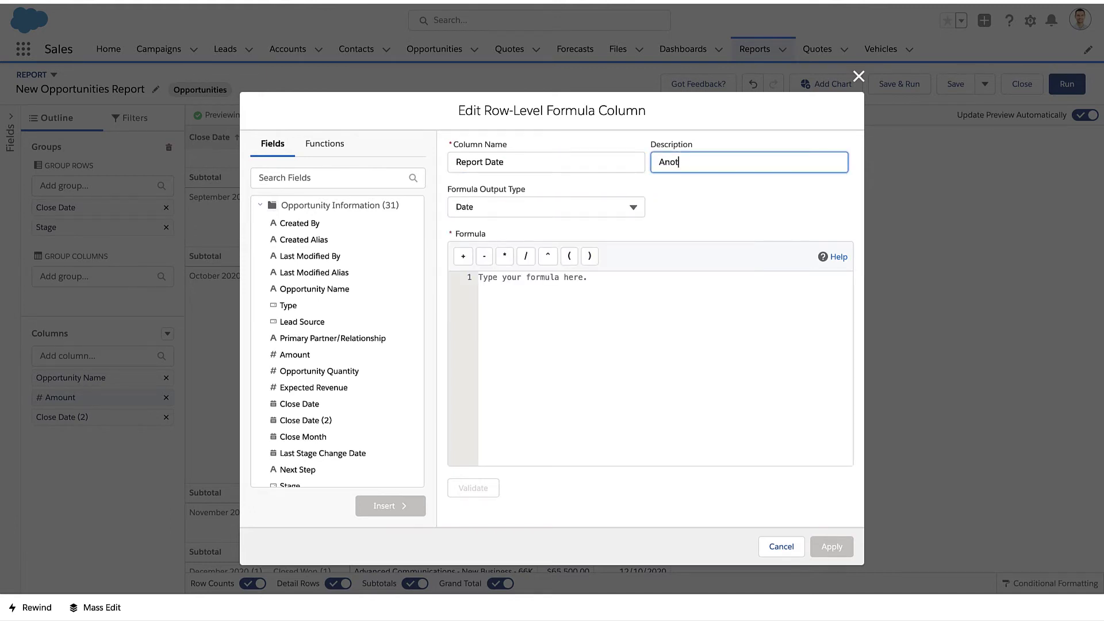
text(her Close Date)
click(643, 303)
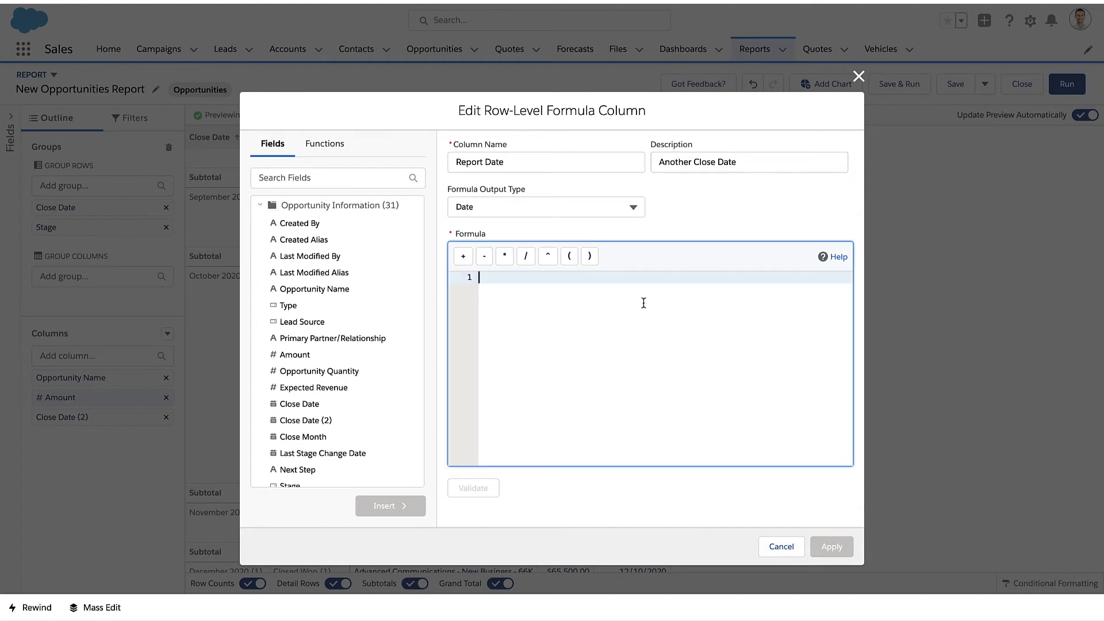
click(320, 404)
click(383, 504)
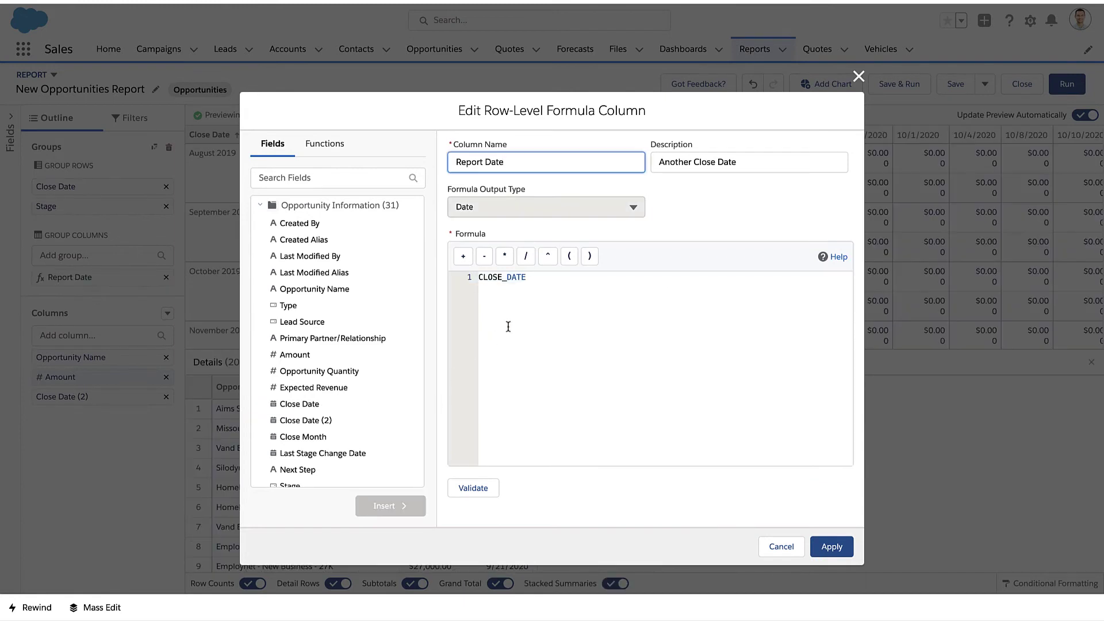
click(335, 151)
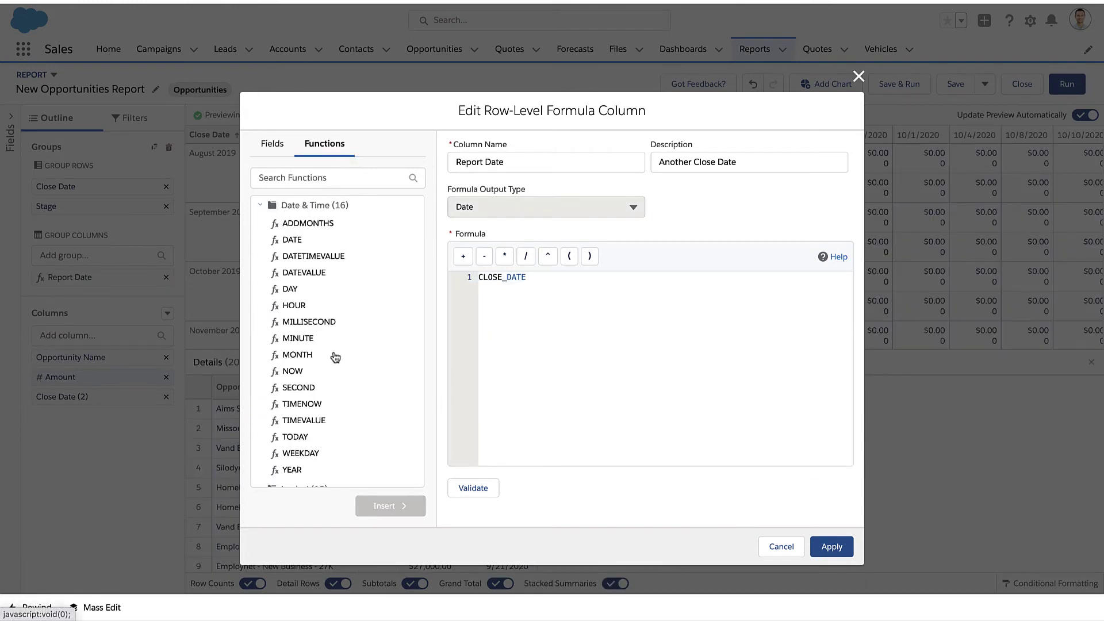
scroll(330, 368, down, 2)
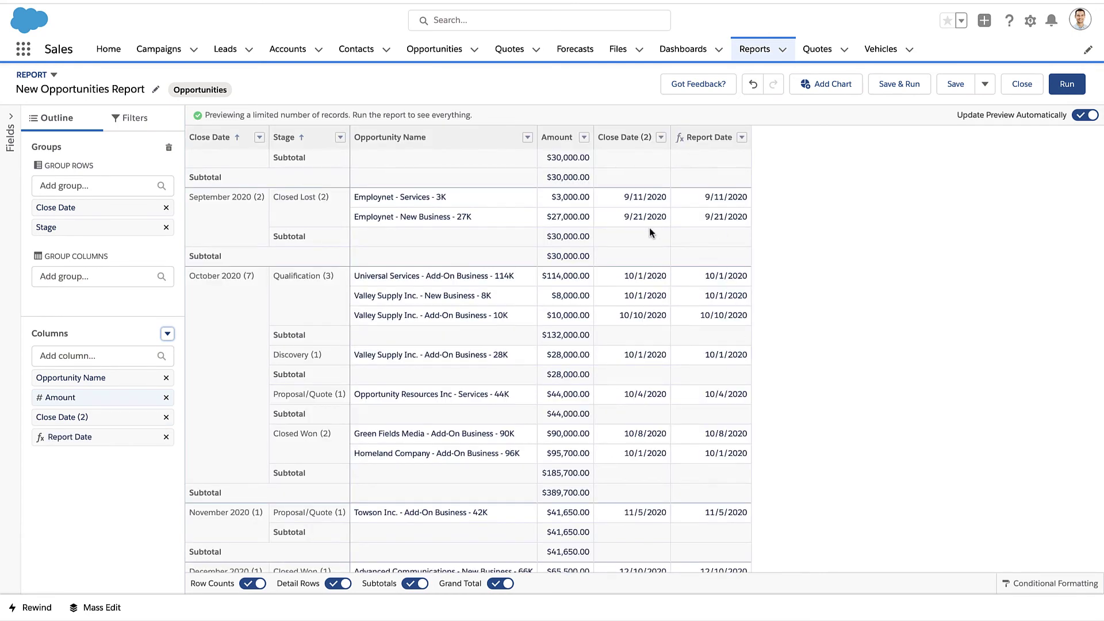
click(166, 437)
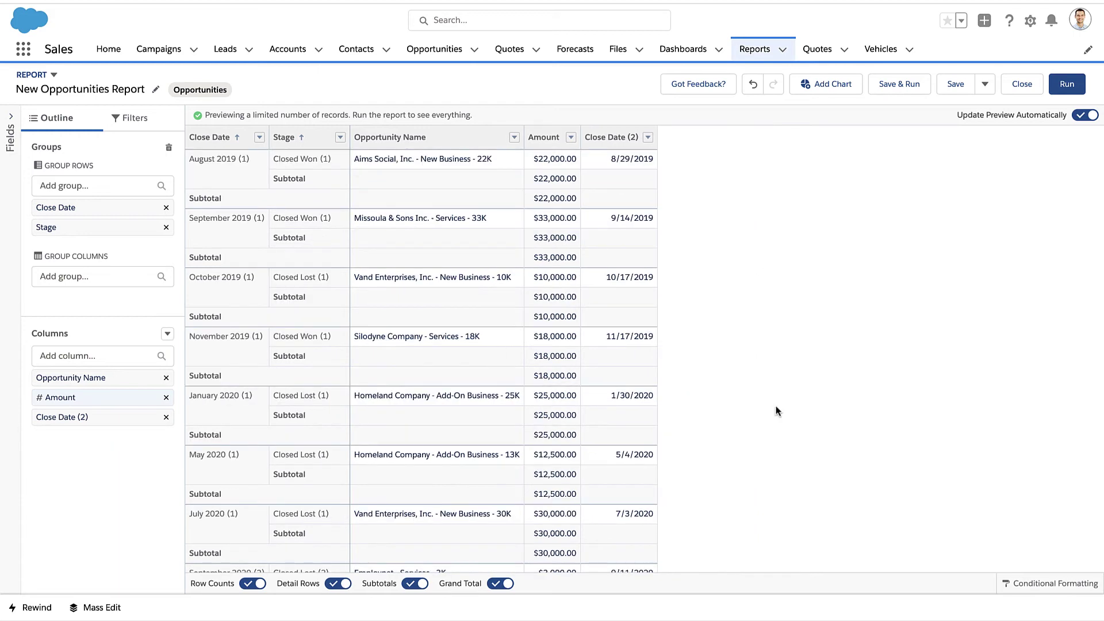
Step: Add a chart, try its measure options, and make it a bar chart stacked by Stage
click(827, 85)
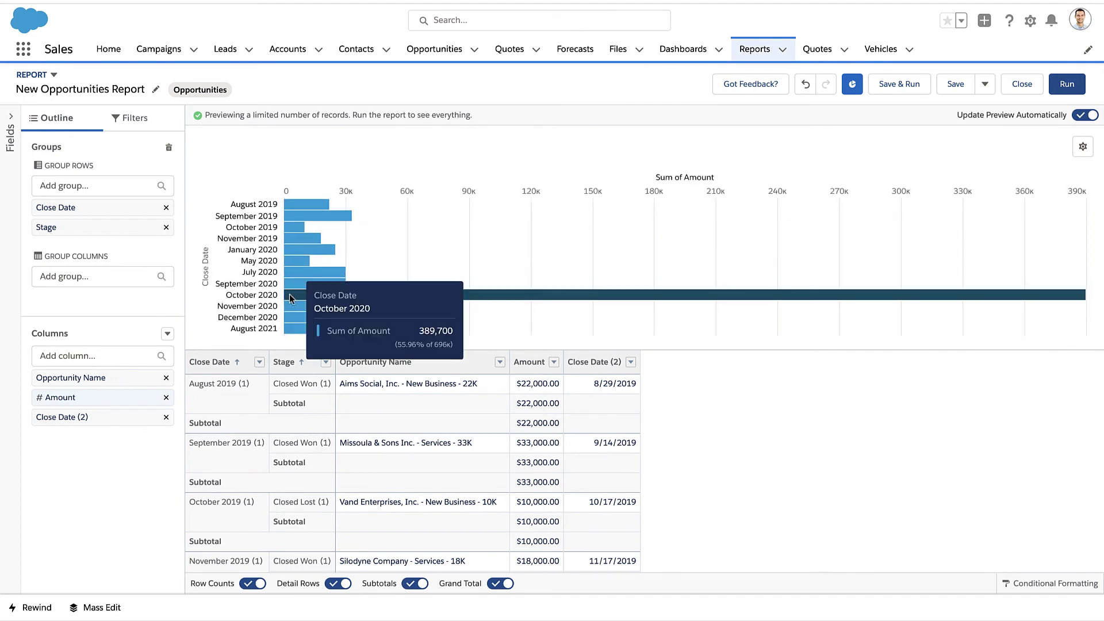
click(1083, 147)
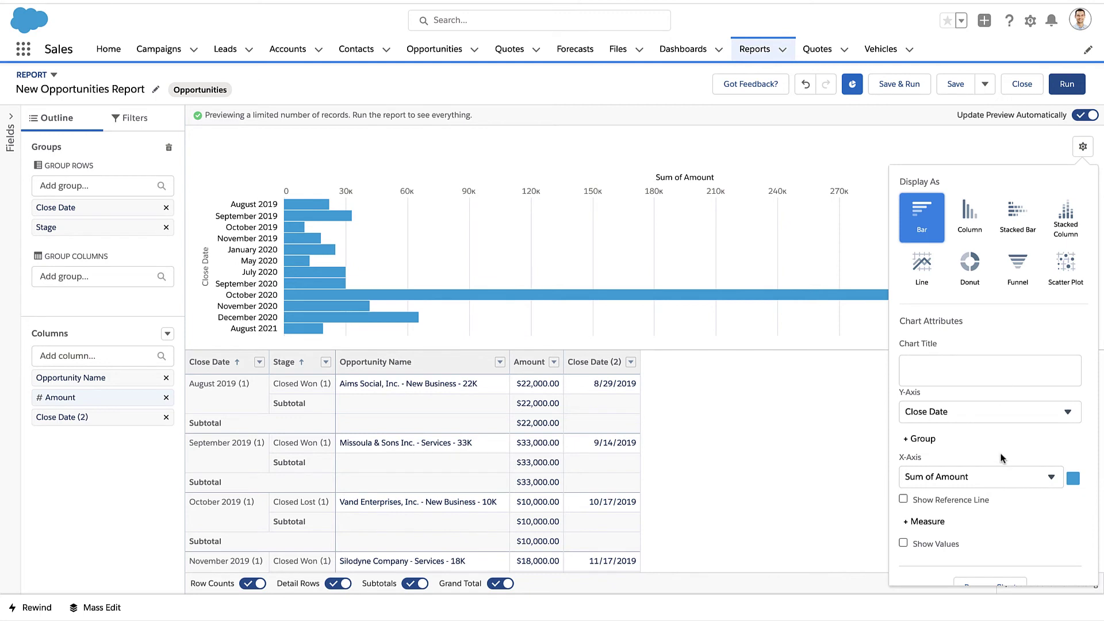
click(992, 479)
click(990, 488)
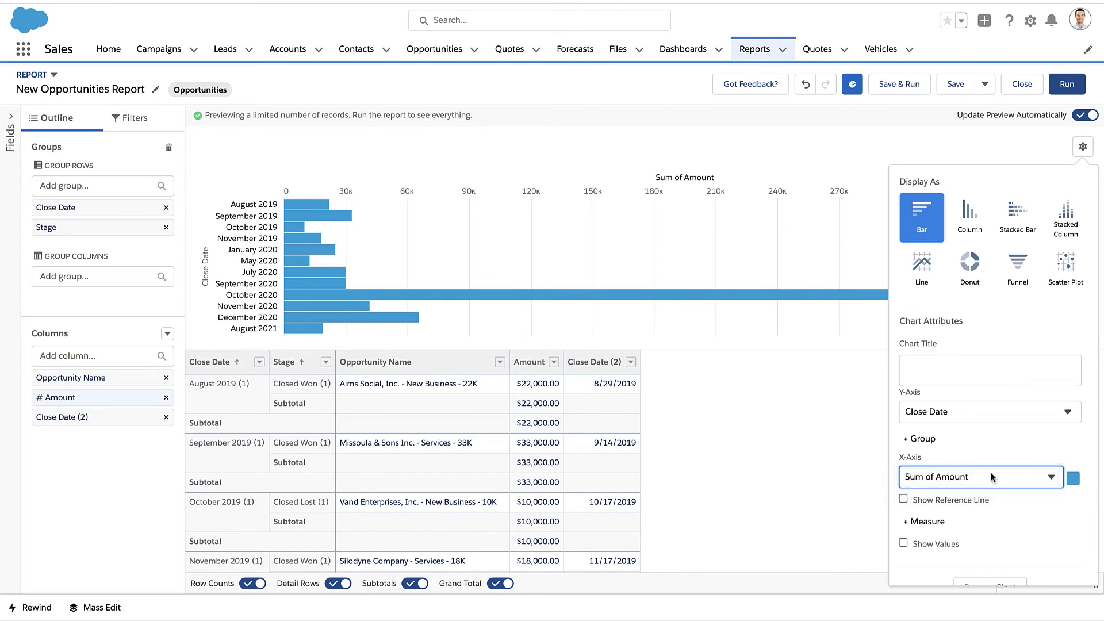
click(989, 476)
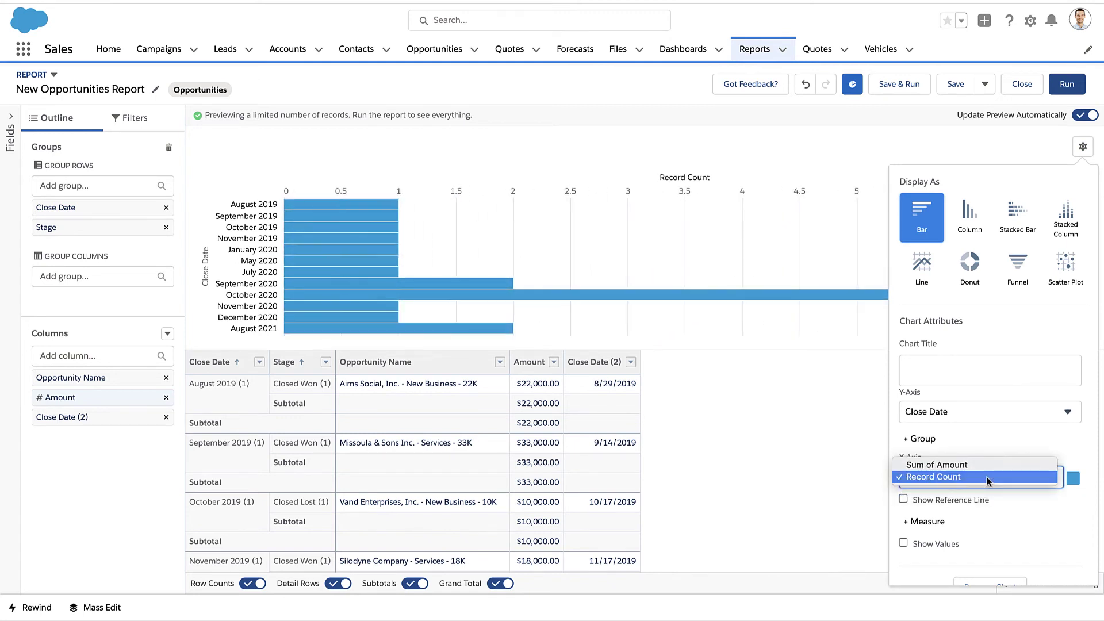
click(988, 476)
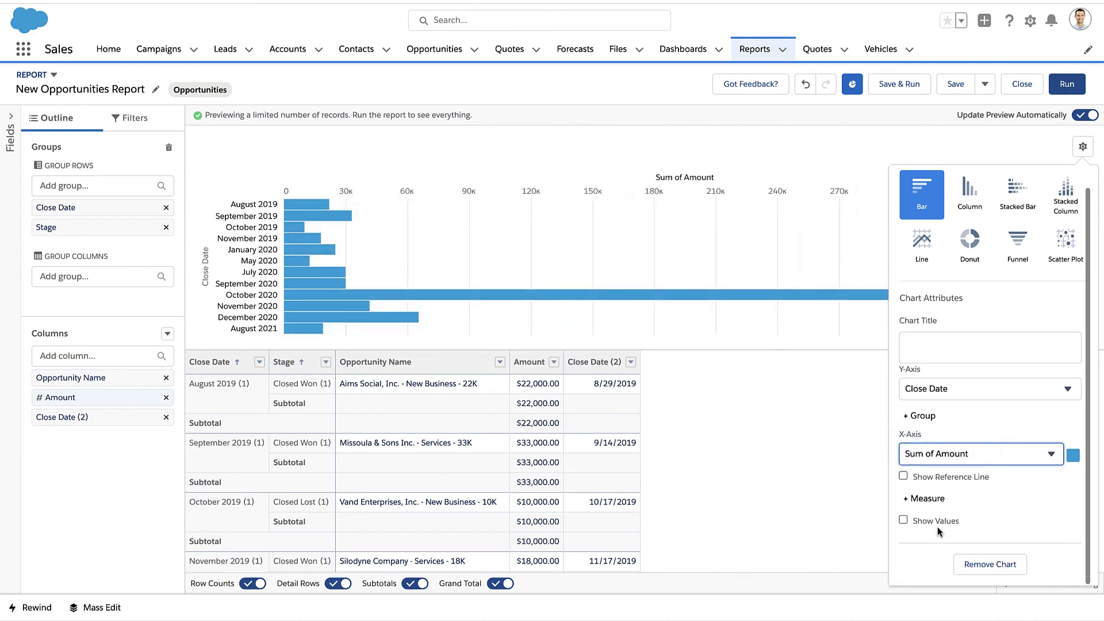
click(1018, 199)
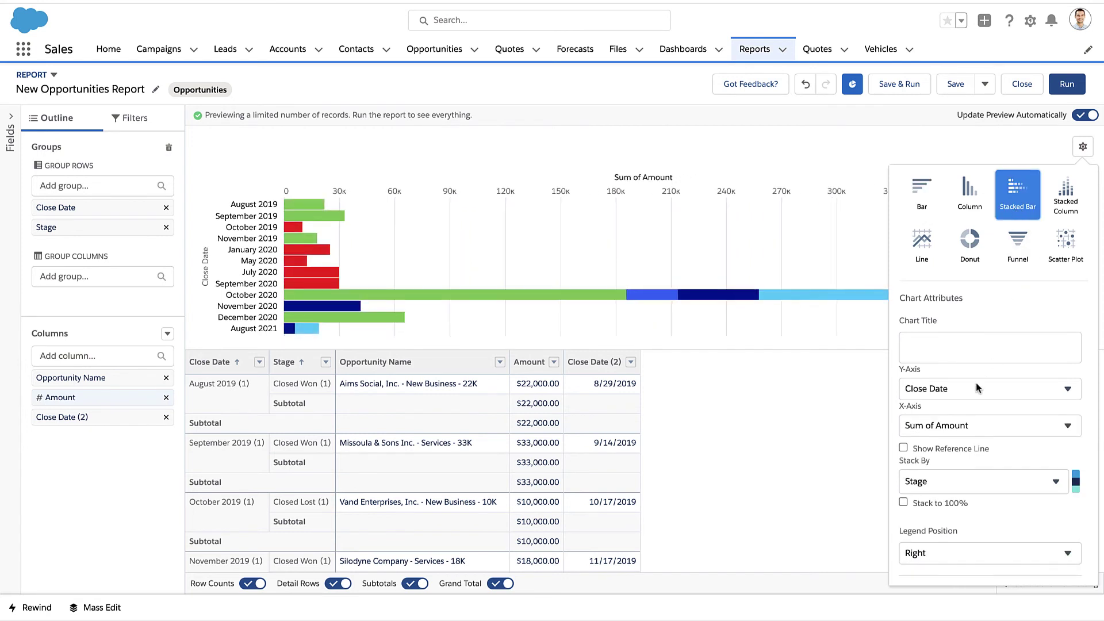
Step: Dismiss the chart settings to reveal the full stacked bar chart with its Stage legend
click(545, 305)
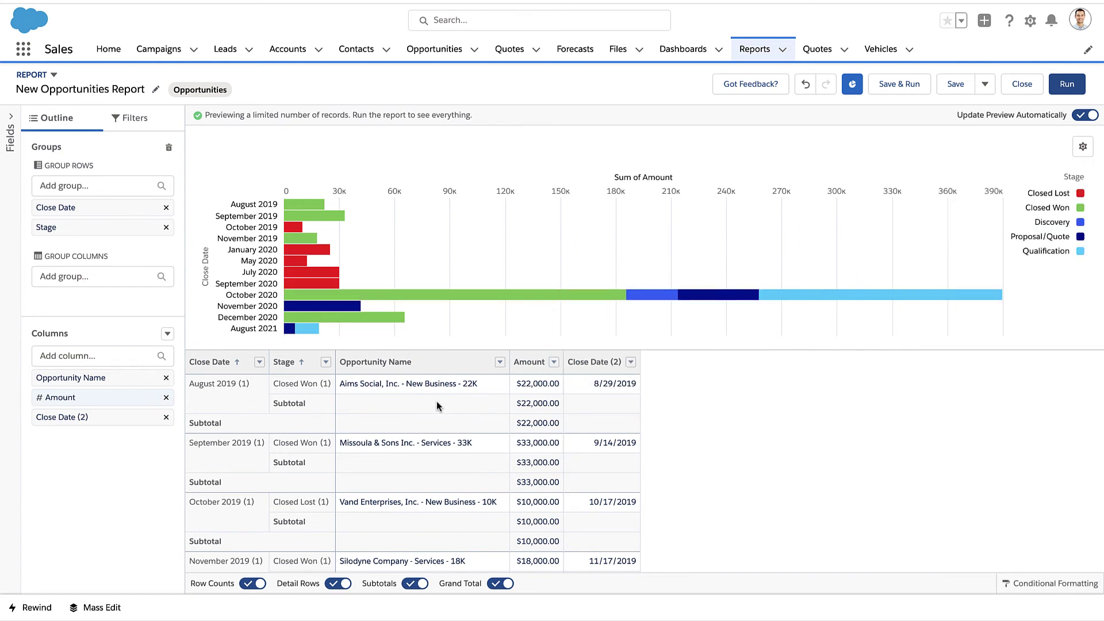